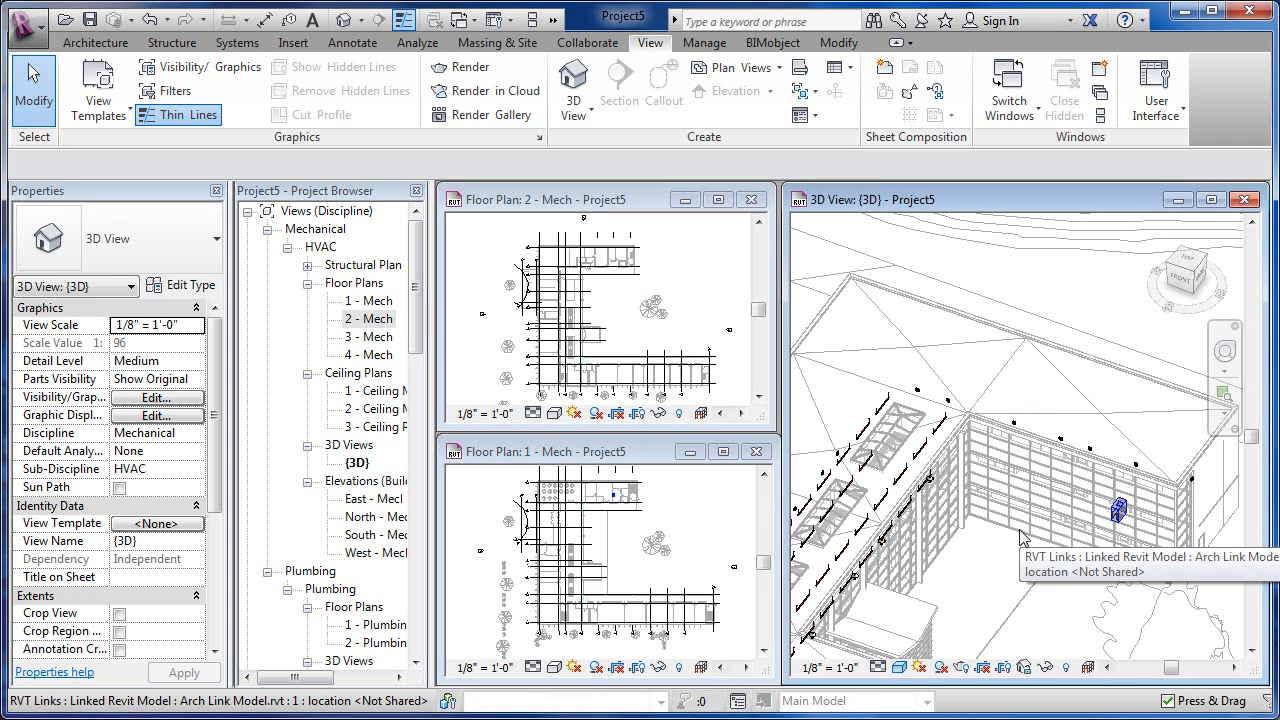
Step: Hide the linked architectural Revit model in the 3D view, leaving only the air handling unit
{"action": "left_click", "coordinate": [1052, 441]}
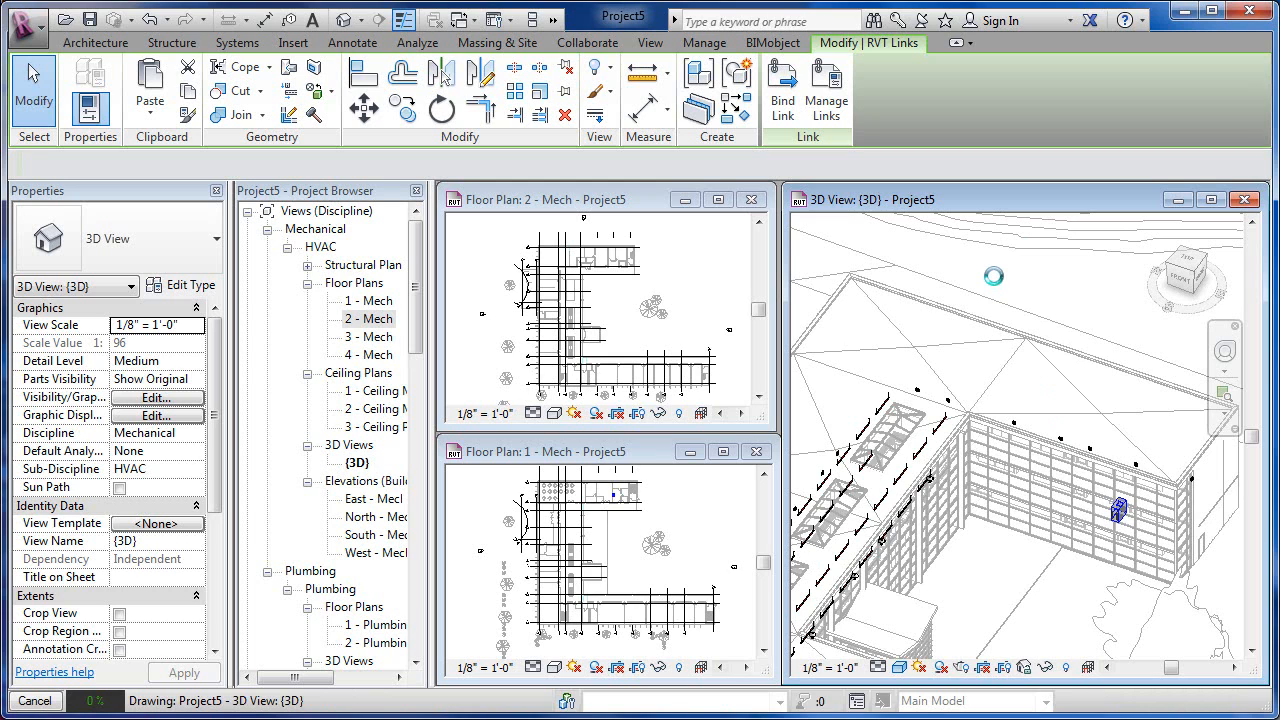
{"action": "left_click", "coordinate": [612, 68]}
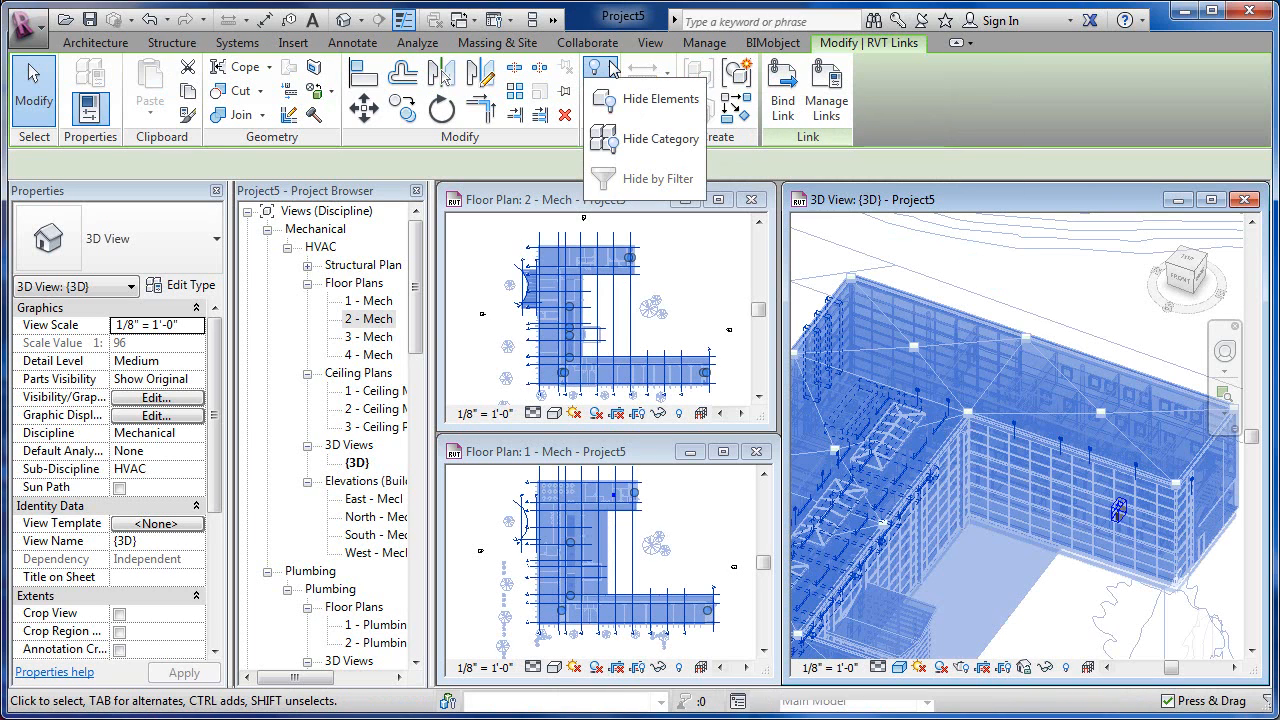
{"action": "left_click", "coordinate": [658, 98]}
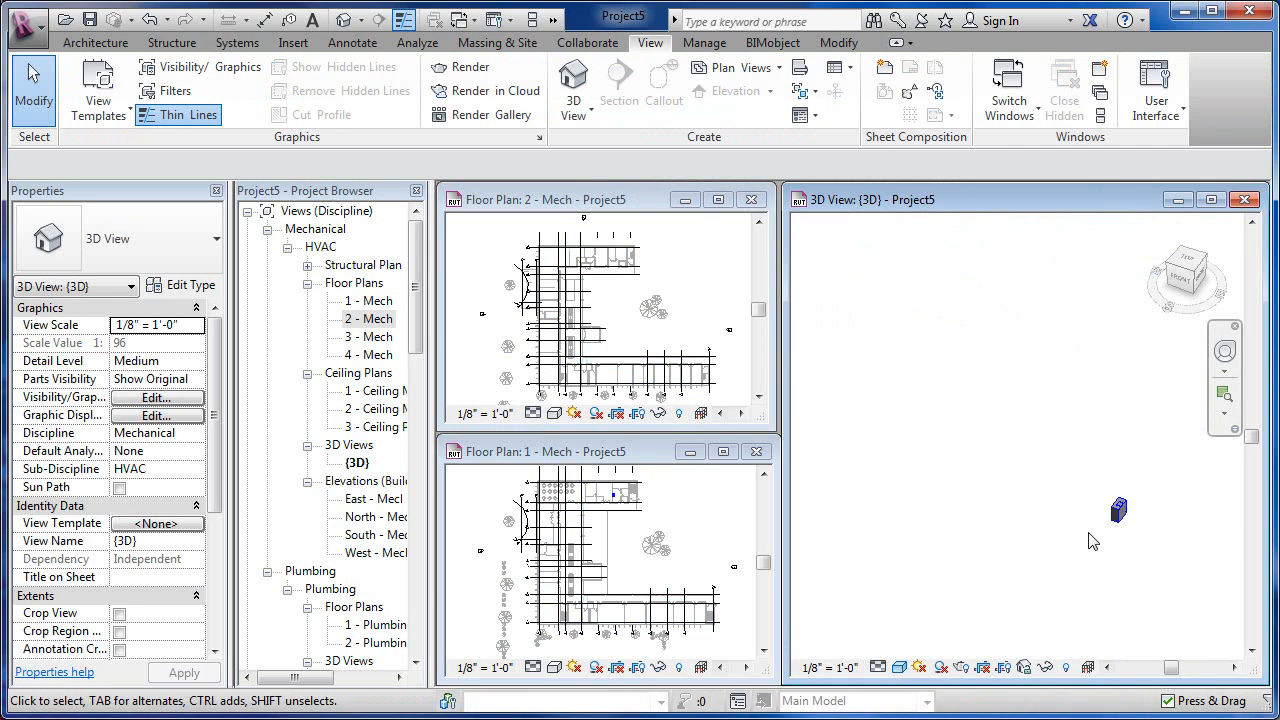
Step: Examine the air handling unit's room on the 1 - Mech plan and the same area on the 2 - Mech plan
{"action": "left_click", "coordinate": [648, 547]}
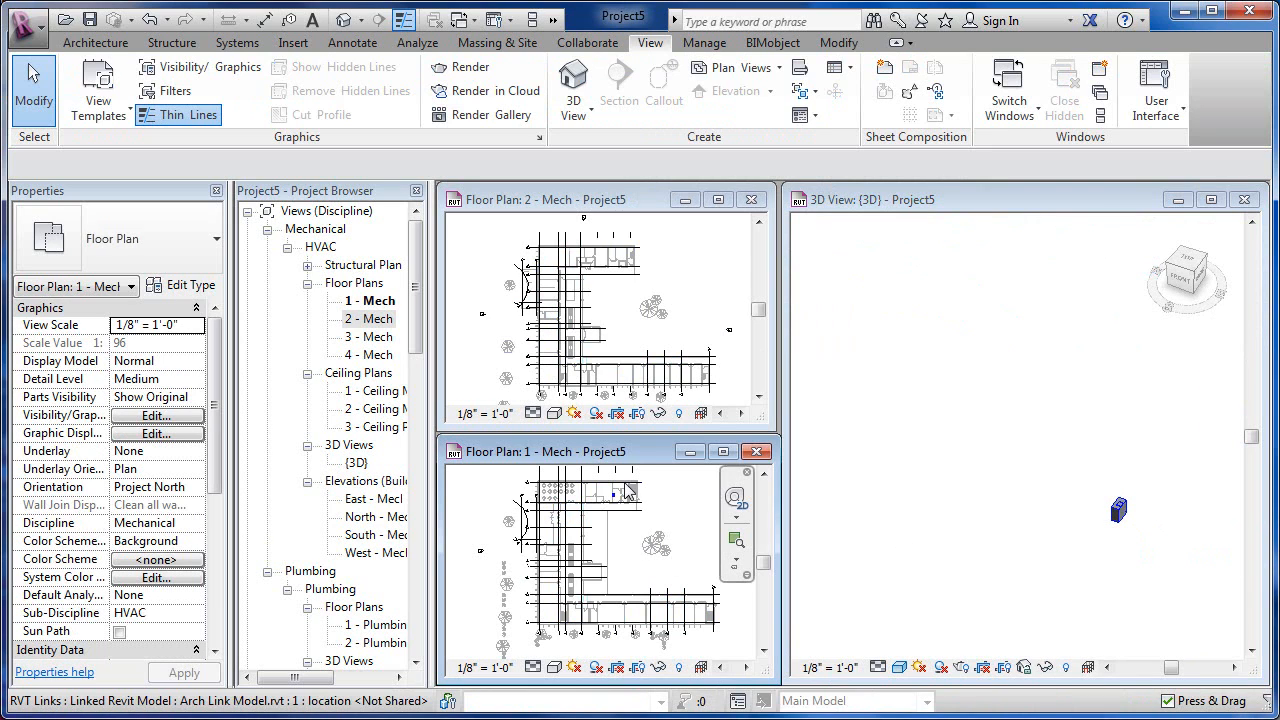
{"action": "scroll", "coordinate": [618, 490], "scroll_direction": "up", "scroll_amount": 4}
{"action": "scroll", "coordinate": [620, 500], "scroll_direction": "up", "scroll_amount": 5}
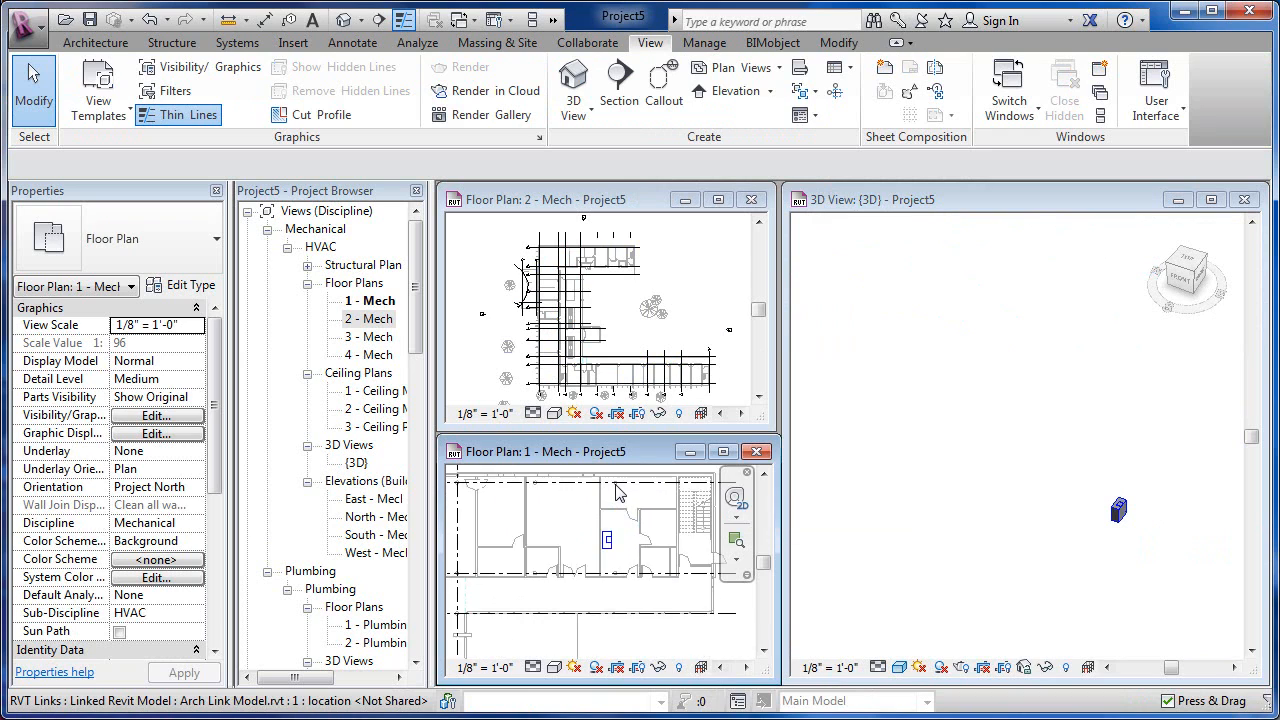
{"action": "middle_click_drag", "start_coordinate": [638, 535], "coordinate": [628, 519]}
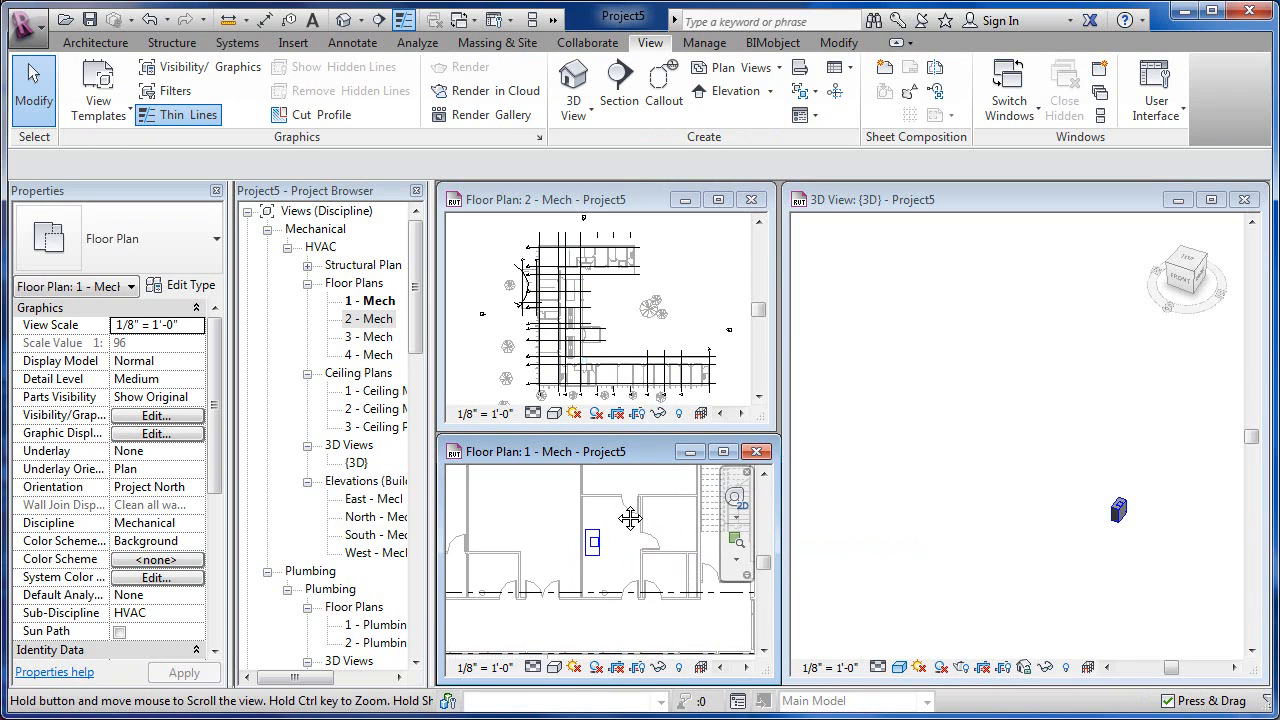
{"action": "left_click", "coordinate": [614, 288]}
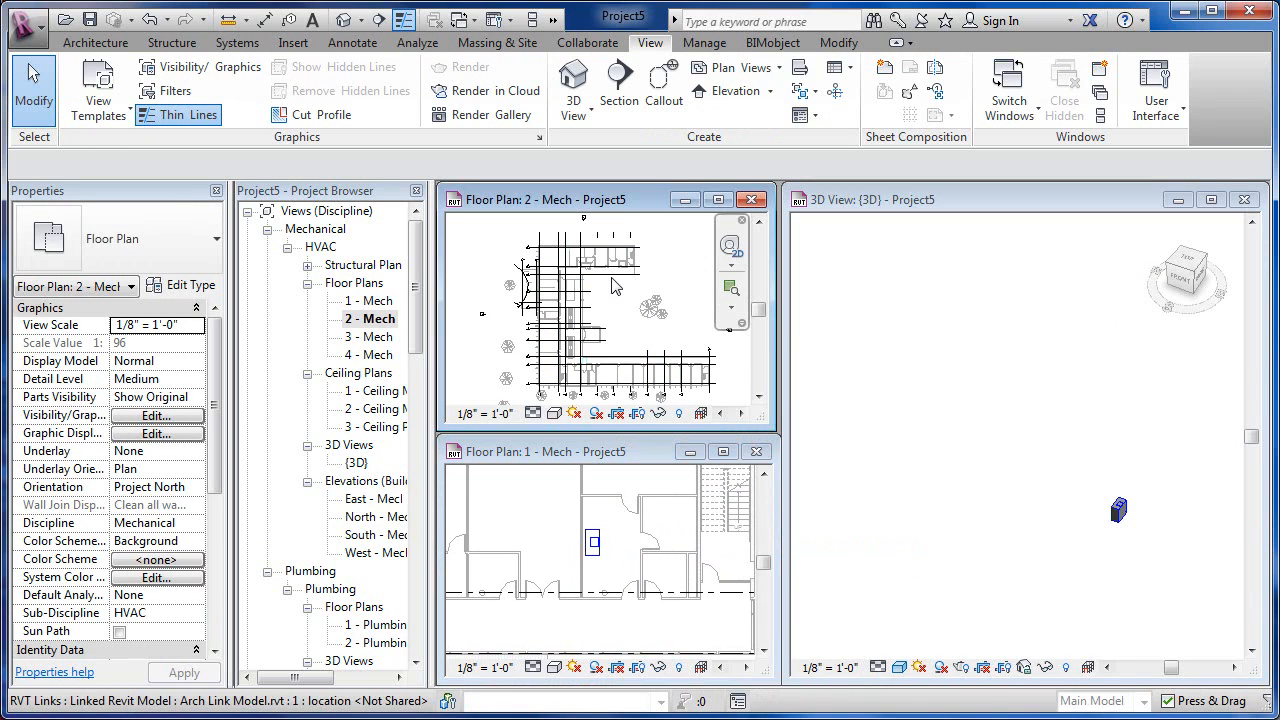
{"action": "scroll", "coordinate": [614, 288], "scroll_direction": "up", "scroll_amount": 3}
{"action": "middle_click_drag", "start_coordinate": [614, 288], "coordinate": [638, 340]}
{"action": "scroll", "coordinate": [590, 345], "scroll_direction": "up", "scroll_amount": 2}
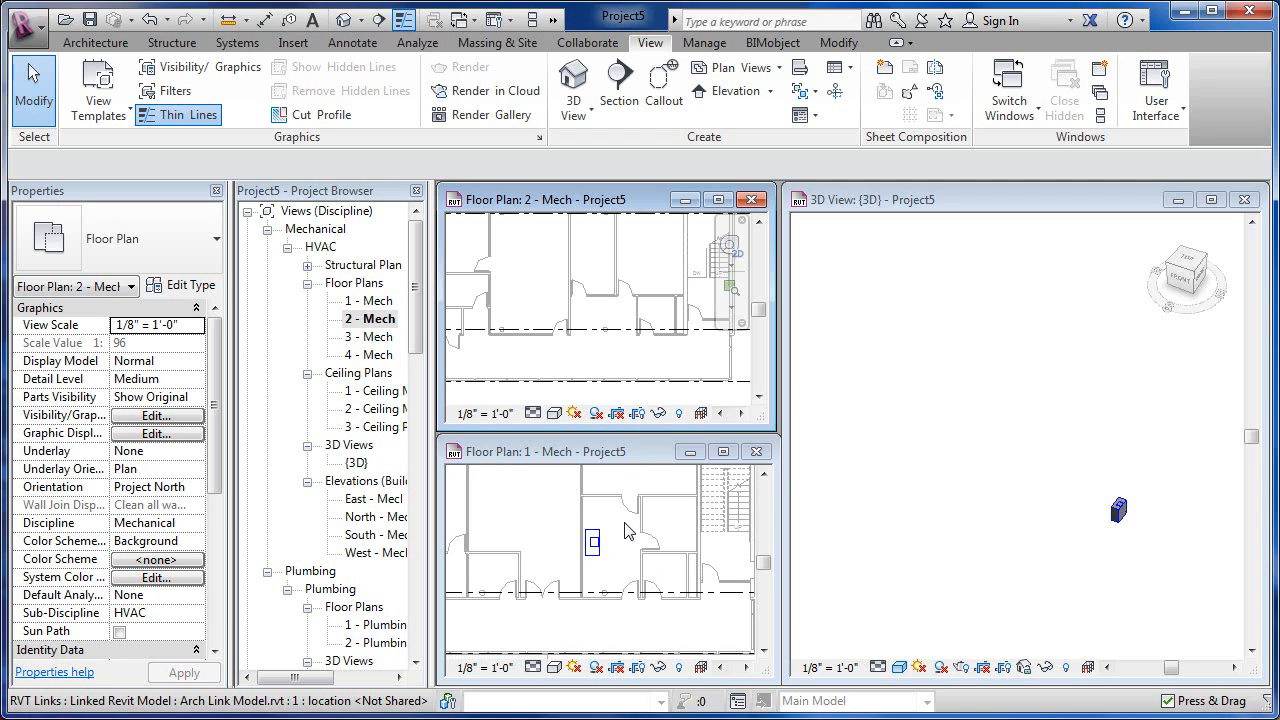
Step: Draw a vertical duct placeholder from the air handling unit's 19" x 16" supply connector up to an offset of 21' on Level 1
{"action": "left_click", "coordinate": [619, 537]}
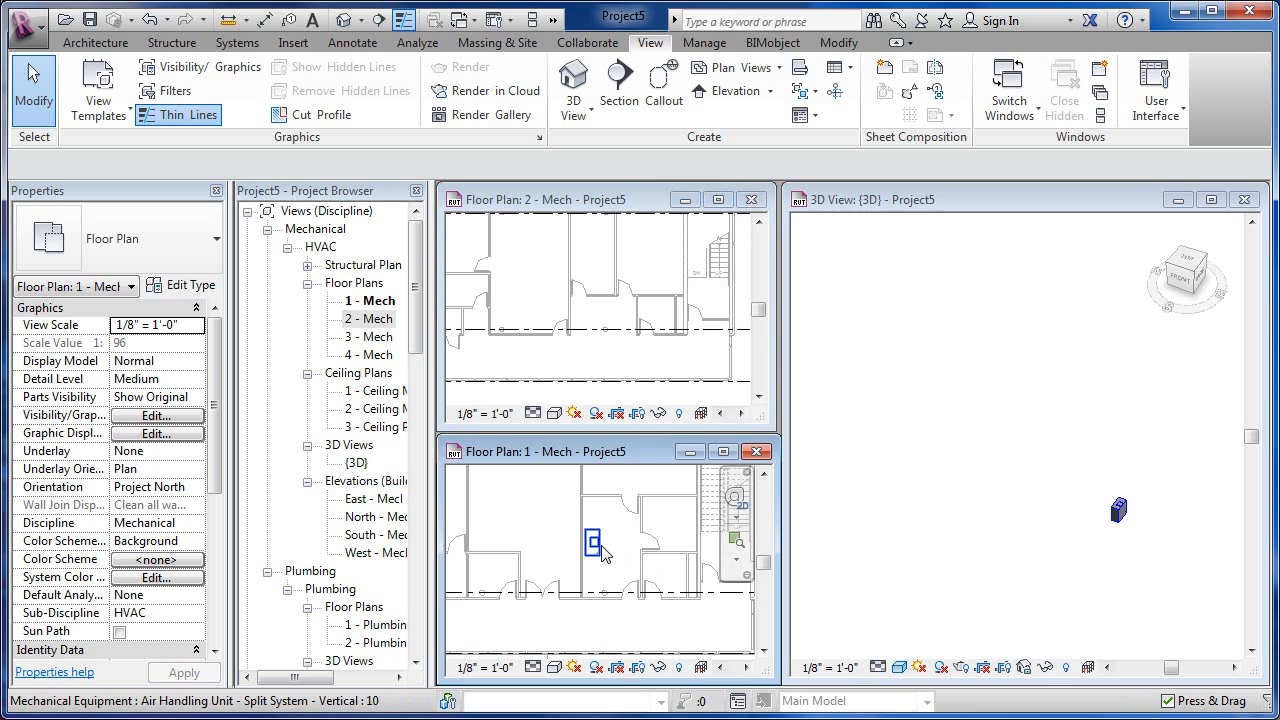
{"action": "scroll", "coordinate": [602, 553], "scroll_direction": "up", "scroll_amount": 2}
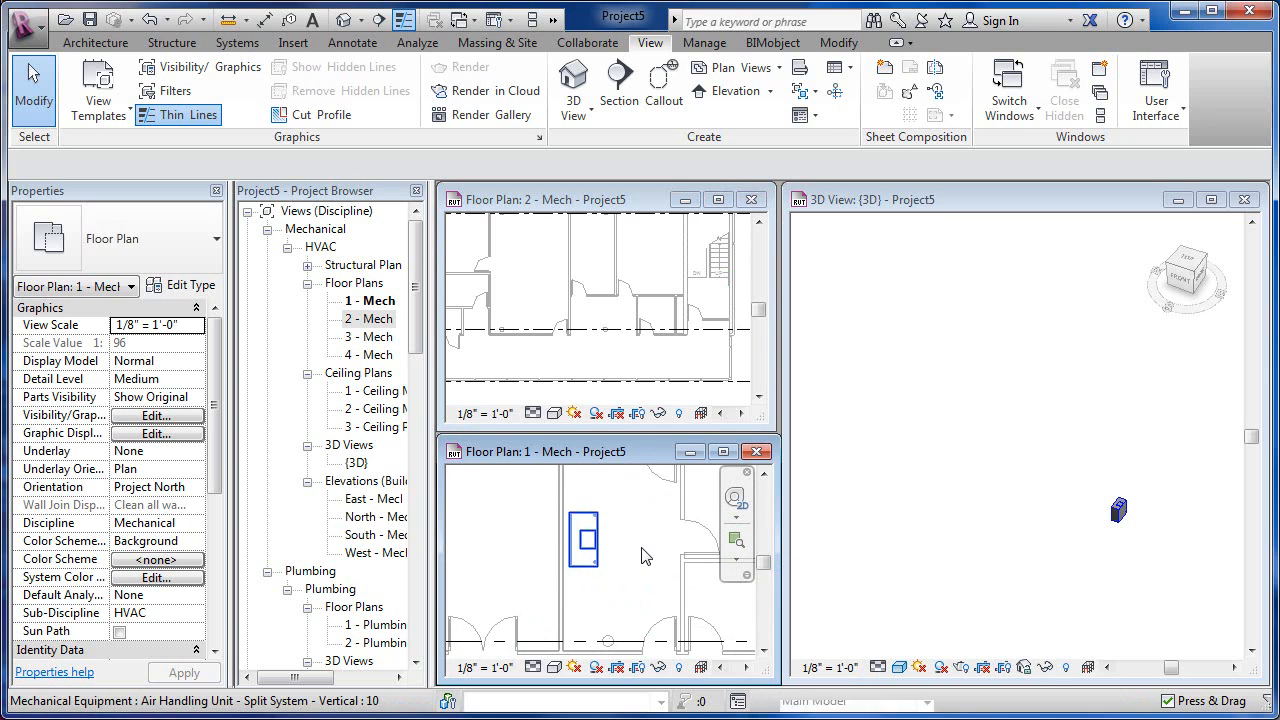
{"action": "left_click", "coordinate": [592, 552]}
{"action": "scroll", "coordinate": [597, 555], "scroll_direction": "up", "scroll_amount": 2}
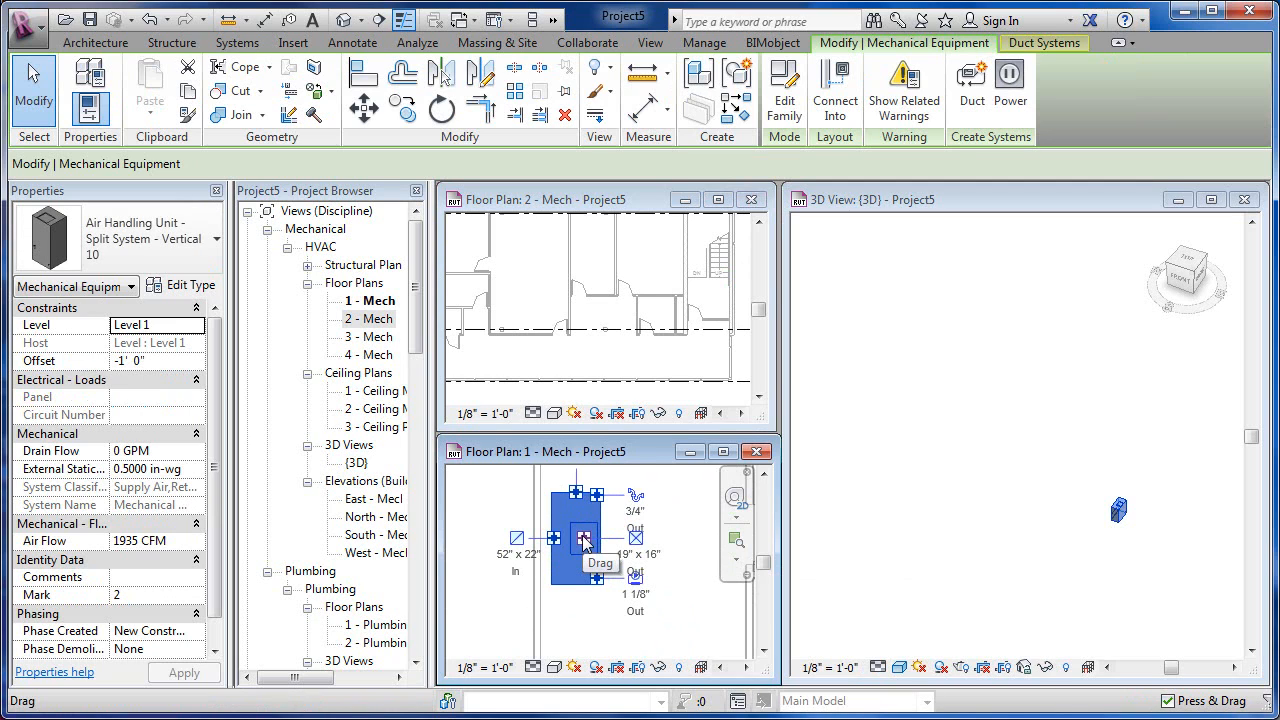
{"action": "right_click", "coordinate": [584, 540]}
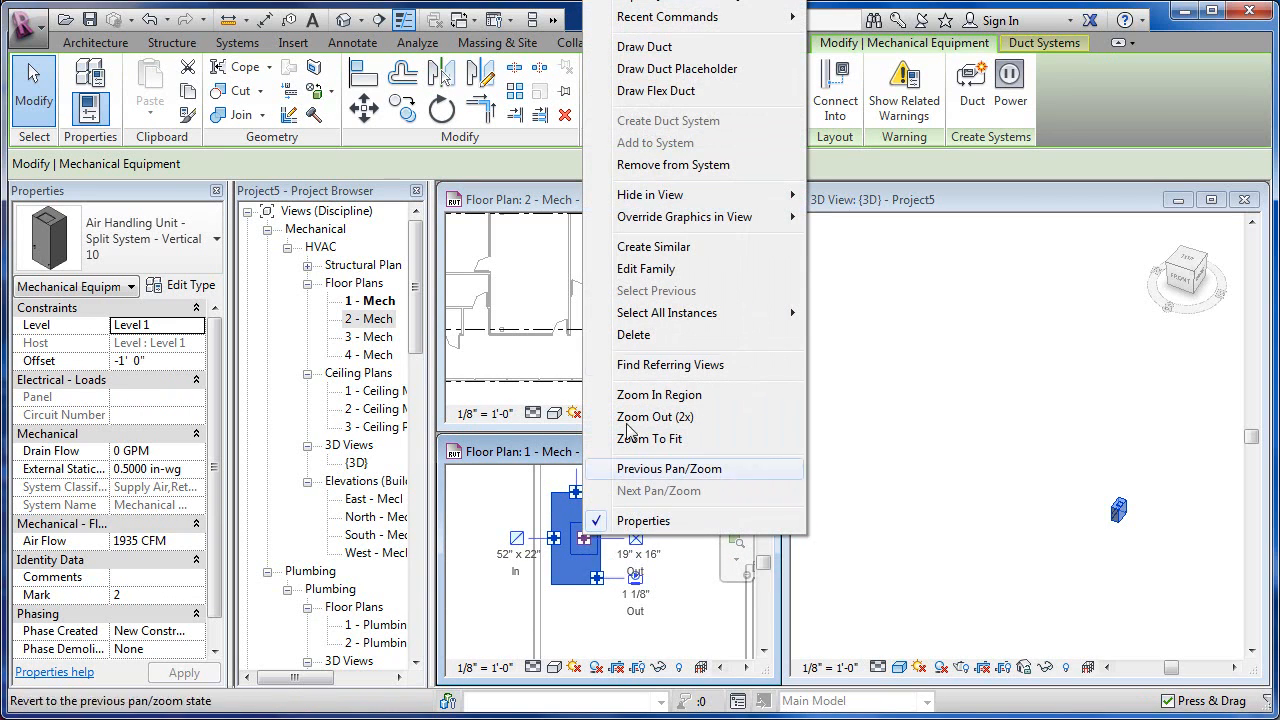
{"action": "left_click", "coordinate": [677, 69]}
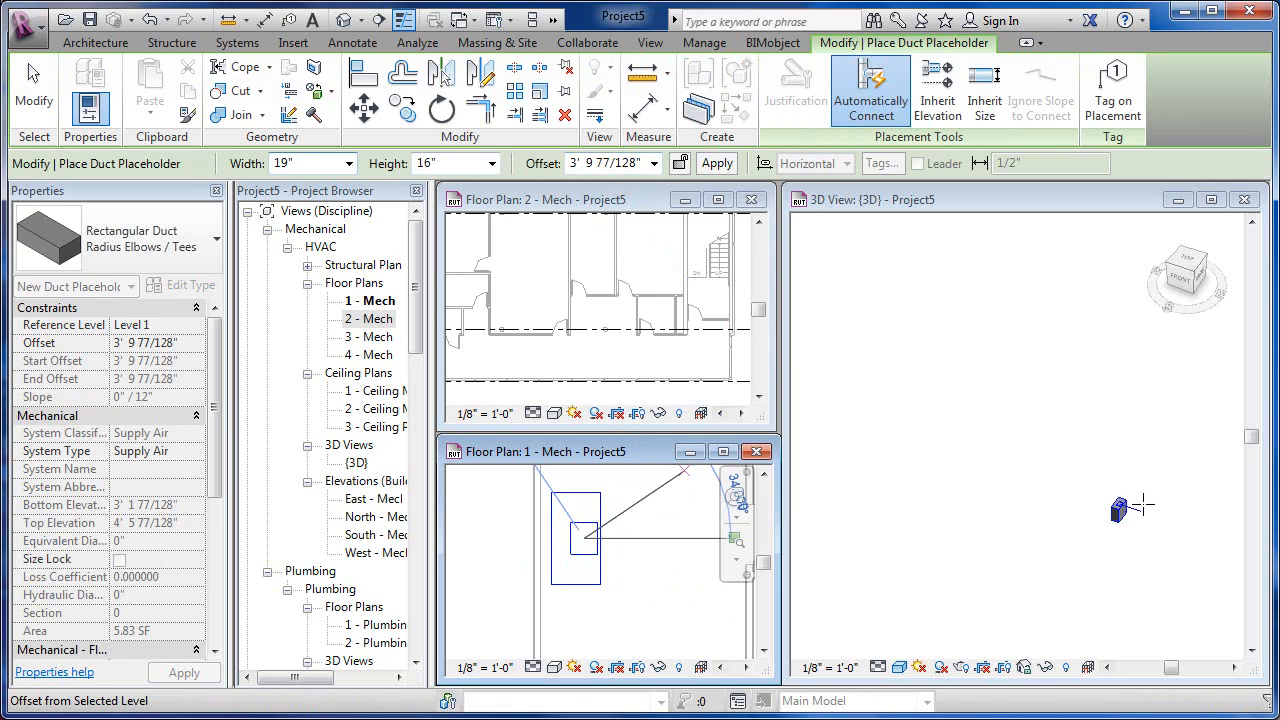
{"action": "left_click", "coordinate": [568, 163]}
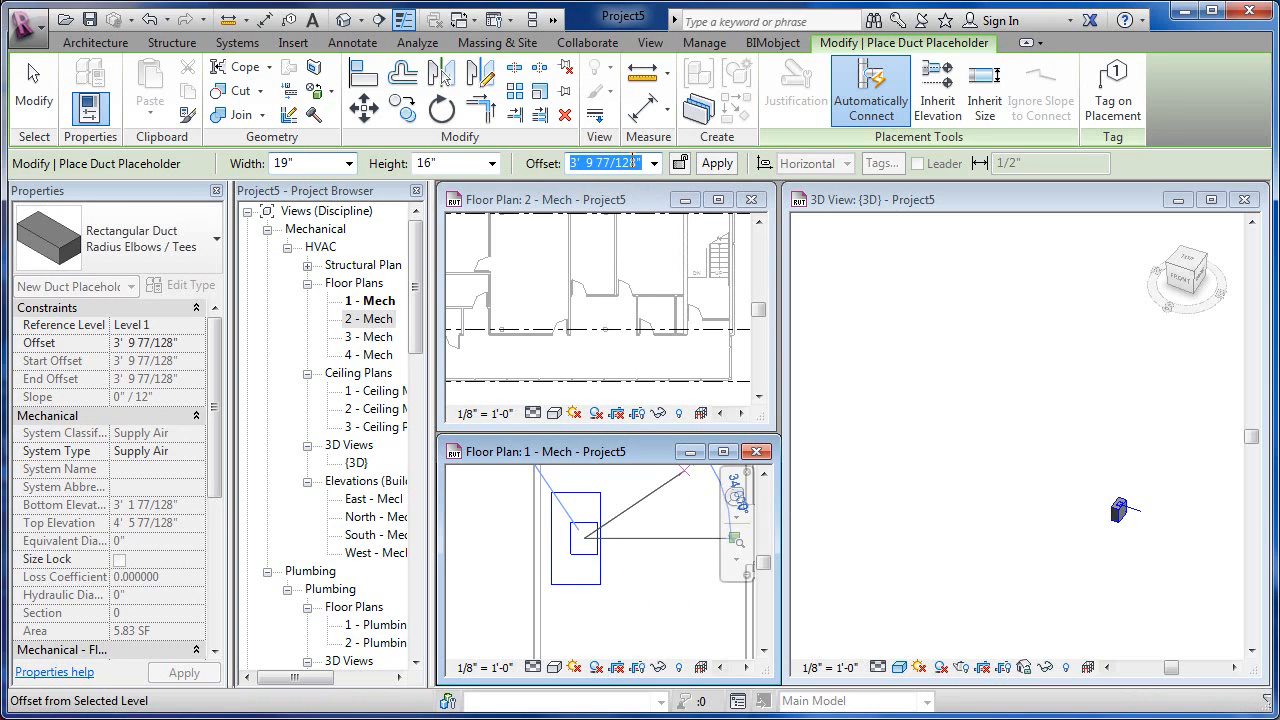
{"action": "type", "text": "2"}
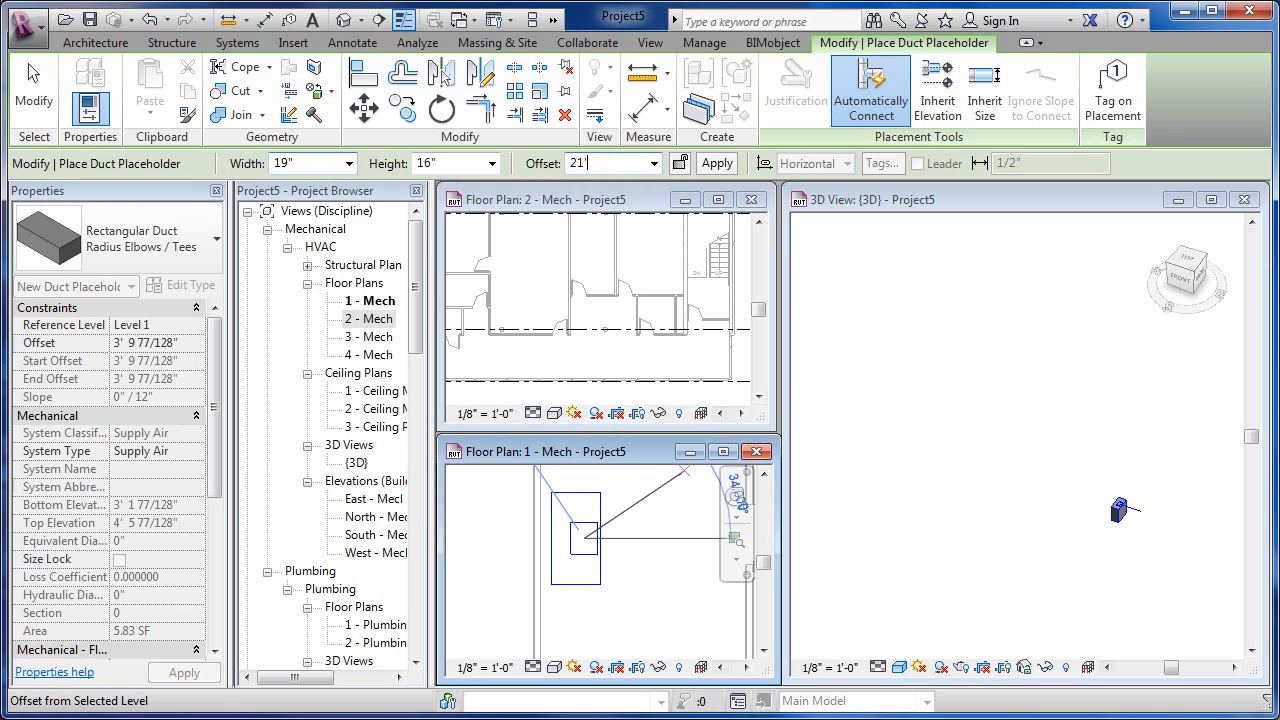
{"action": "type", "text": "1"}
{"action": "key", "text": "Return"}
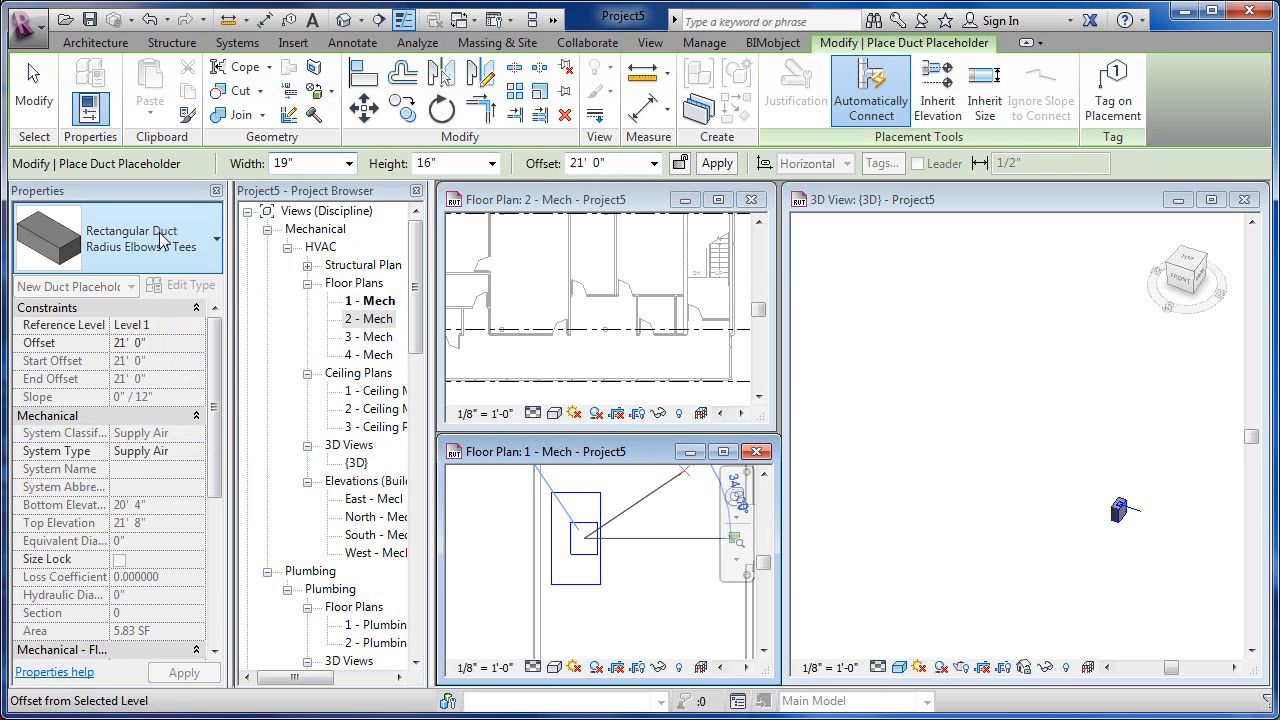
{"action": "left_click", "coordinate": [716, 165]}
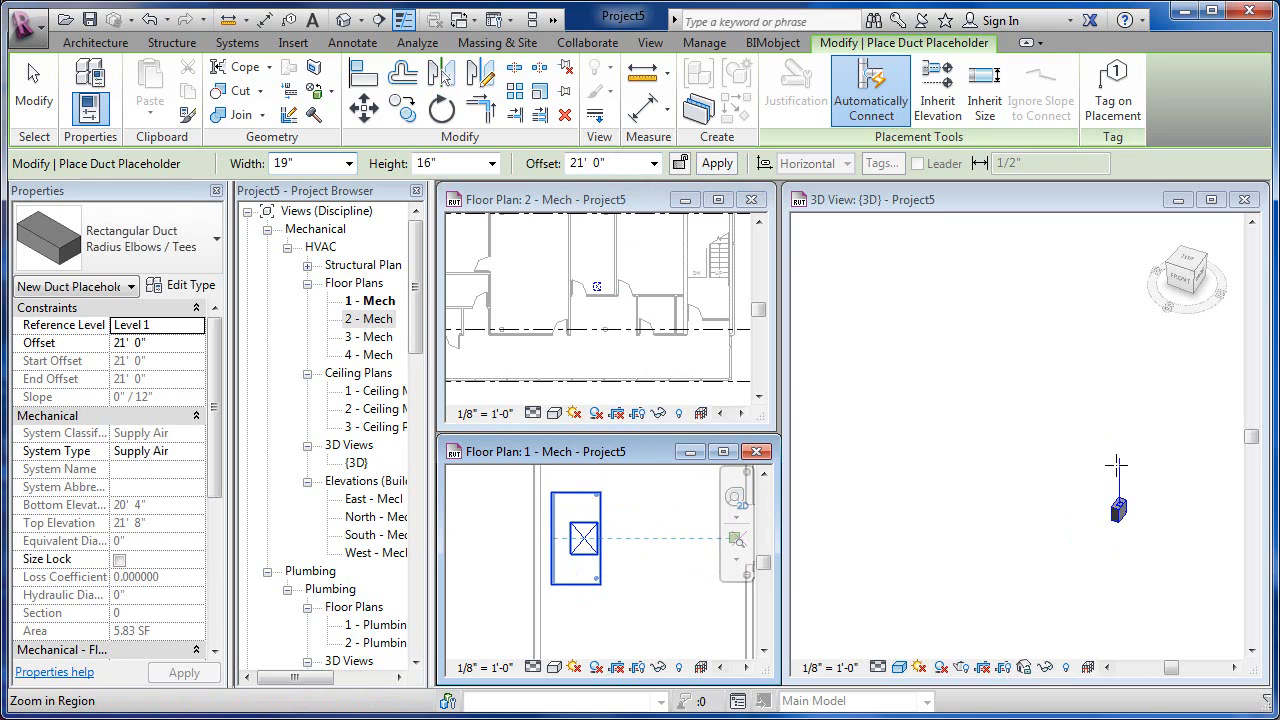
Step: On the 2 - Mech plan, draw a 19" x 16" duct placeholder from the riser straight south into the corridor at a 9' 0" offset
{"action": "left_click", "coordinate": [616, 366]}
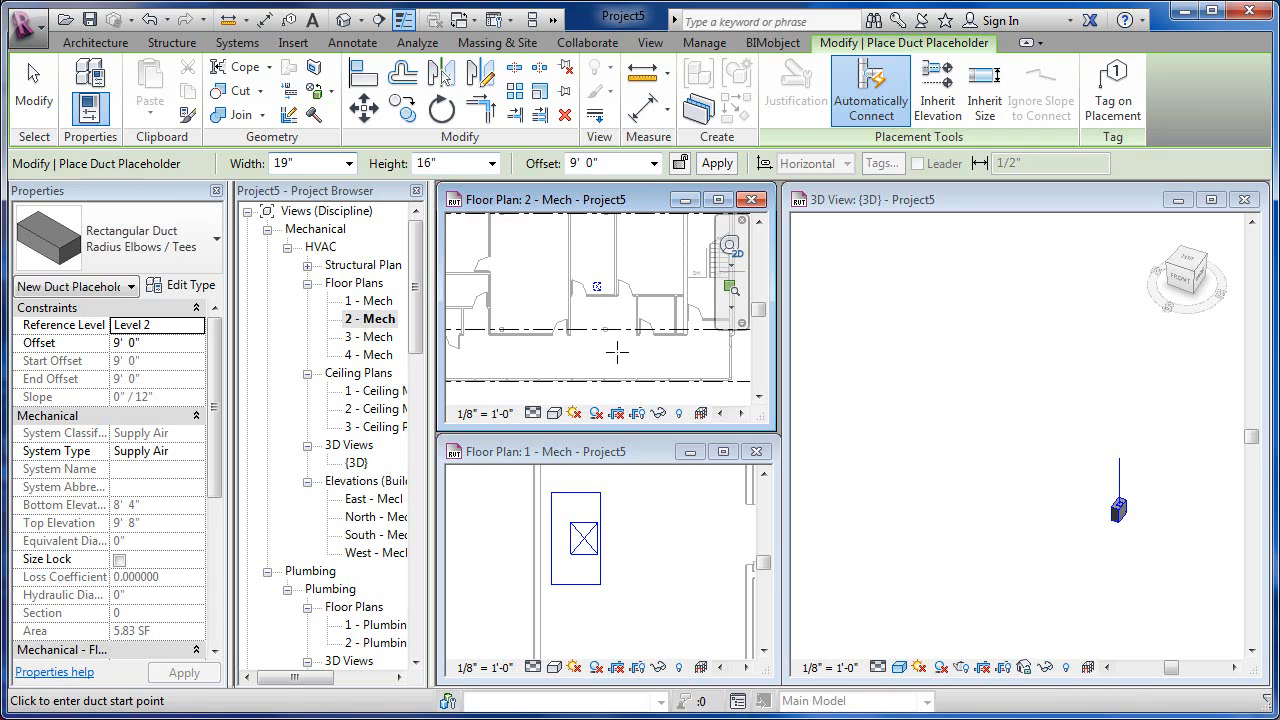
{"action": "scroll", "coordinate": [617, 352], "scroll_direction": "up", "scroll_amount": 5}
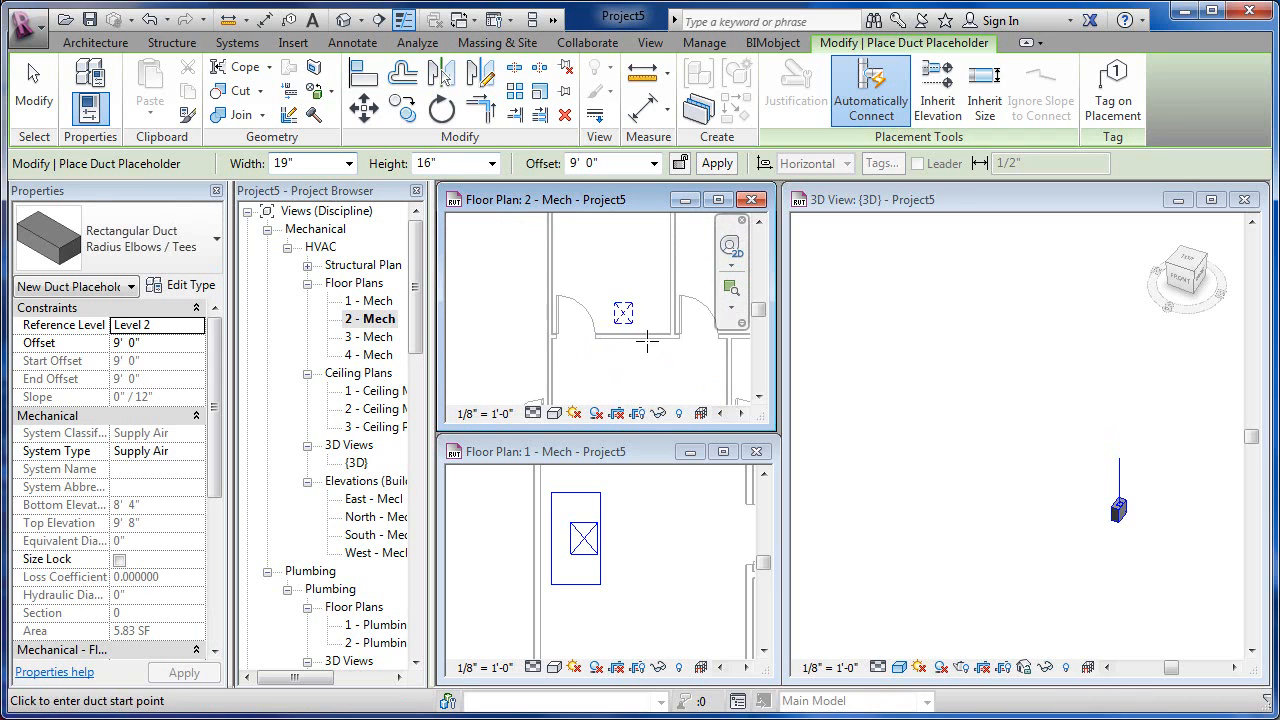
{"action": "middle_click_drag", "start_coordinate": [647, 342], "coordinate": [597, 275]}
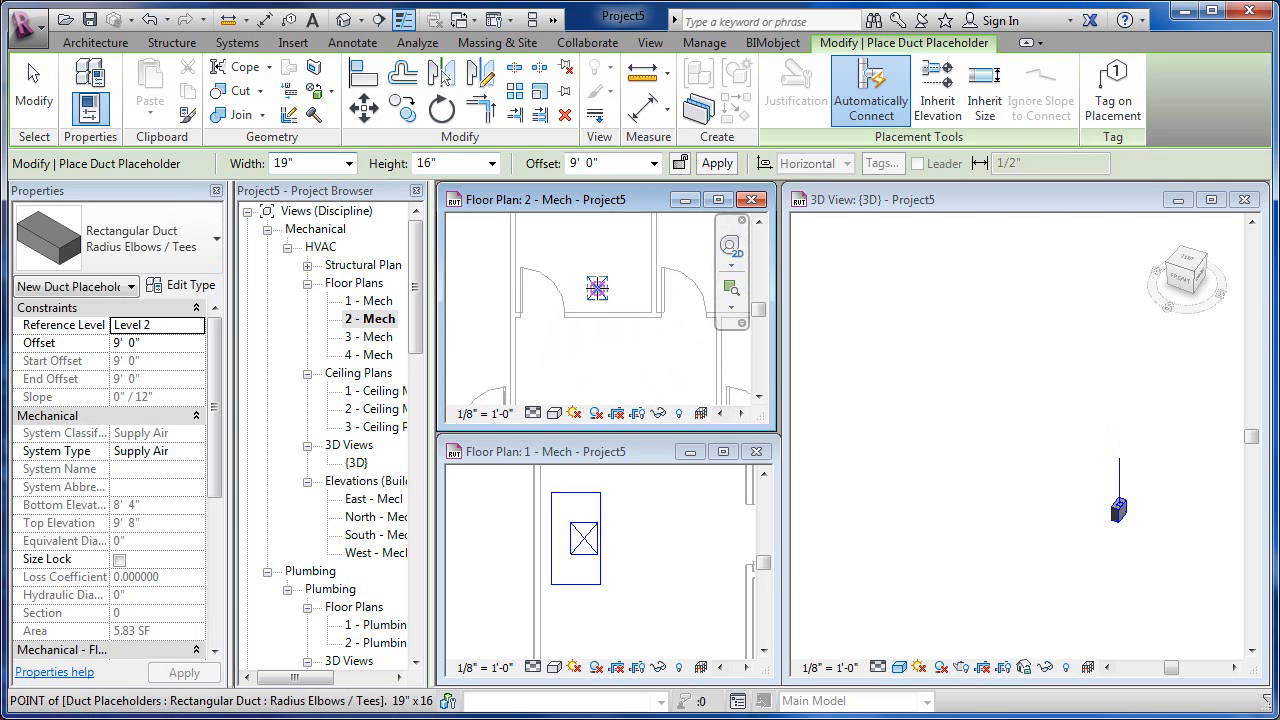
{"action": "left_click", "coordinate": [597, 288]}
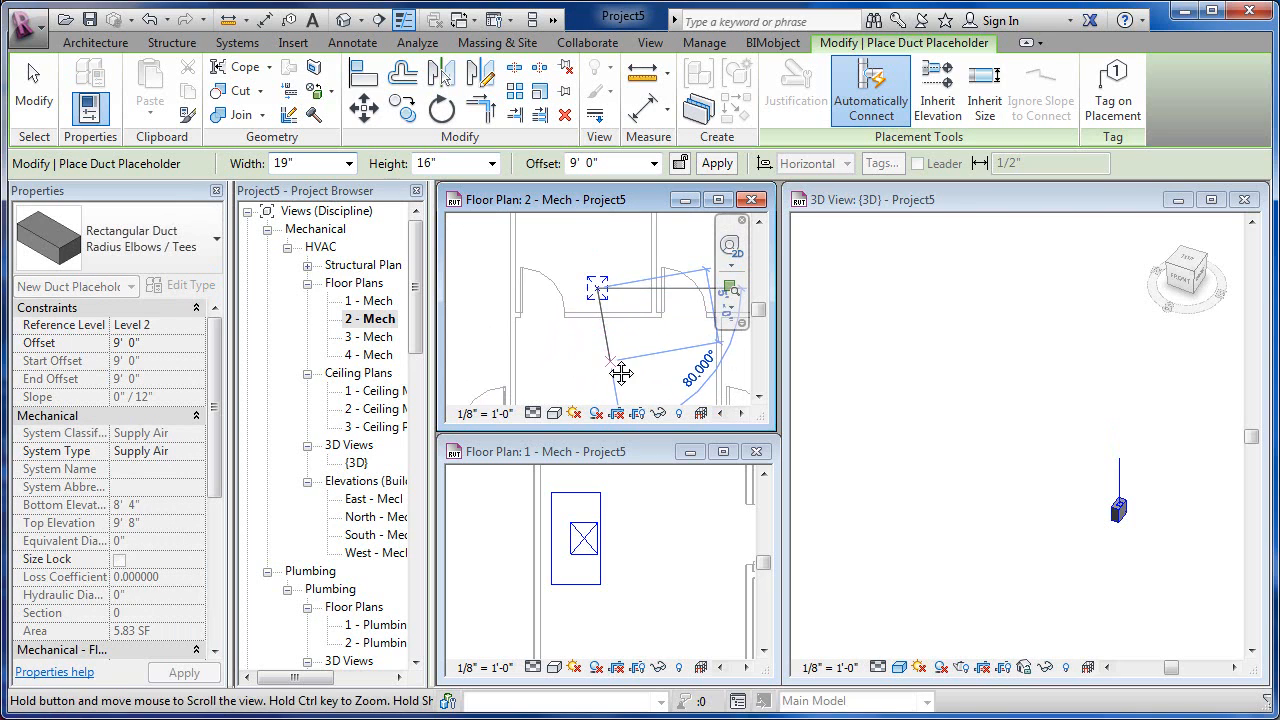
{"action": "middle_click_drag", "start_coordinate": [621, 373], "coordinate": [616, 332]}
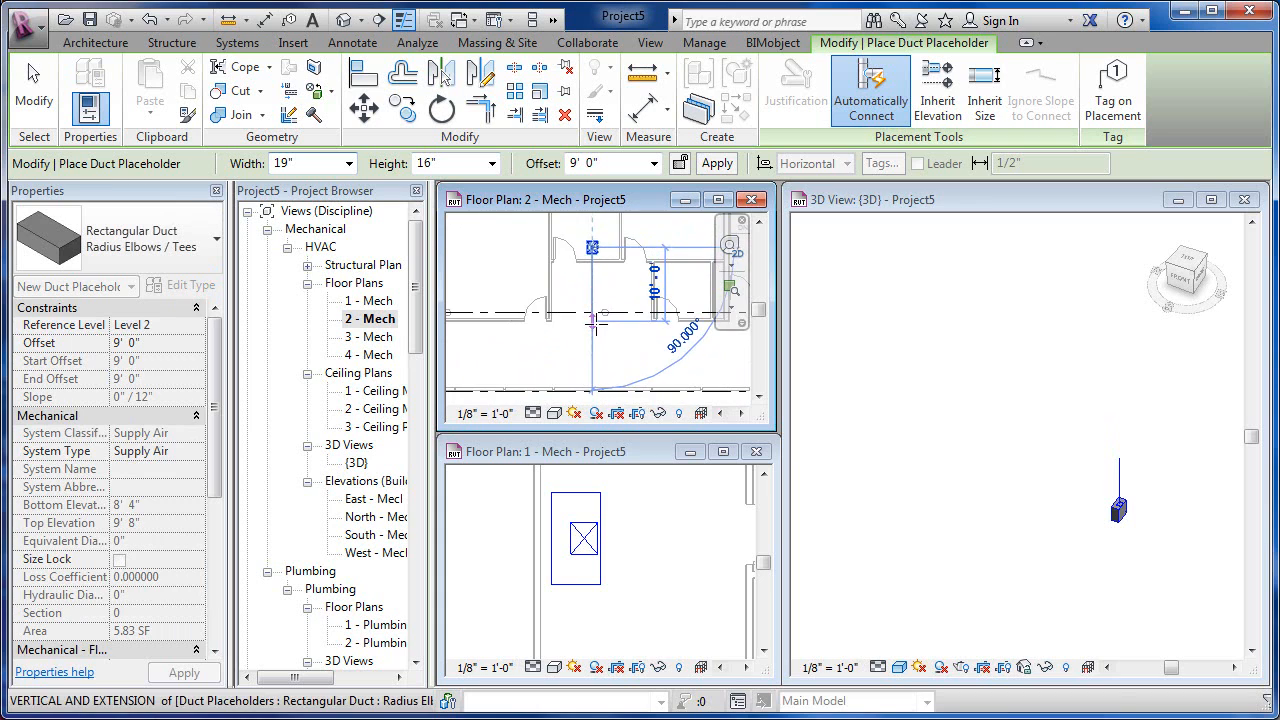
{"action": "scroll", "coordinate": [600, 330], "scroll_direction": "down", "scroll_amount": 3}
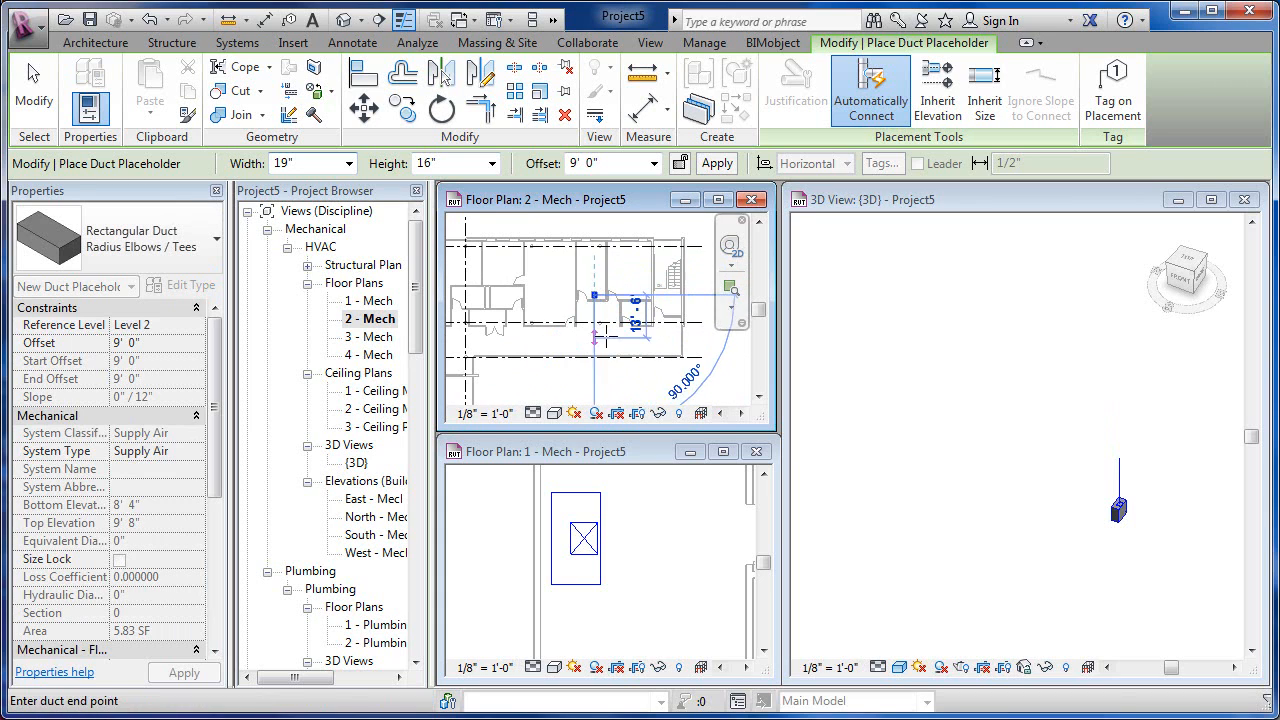
{"action": "scroll", "coordinate": [600, 338], "scroll_direction": "up", "scroll_amount": 2}
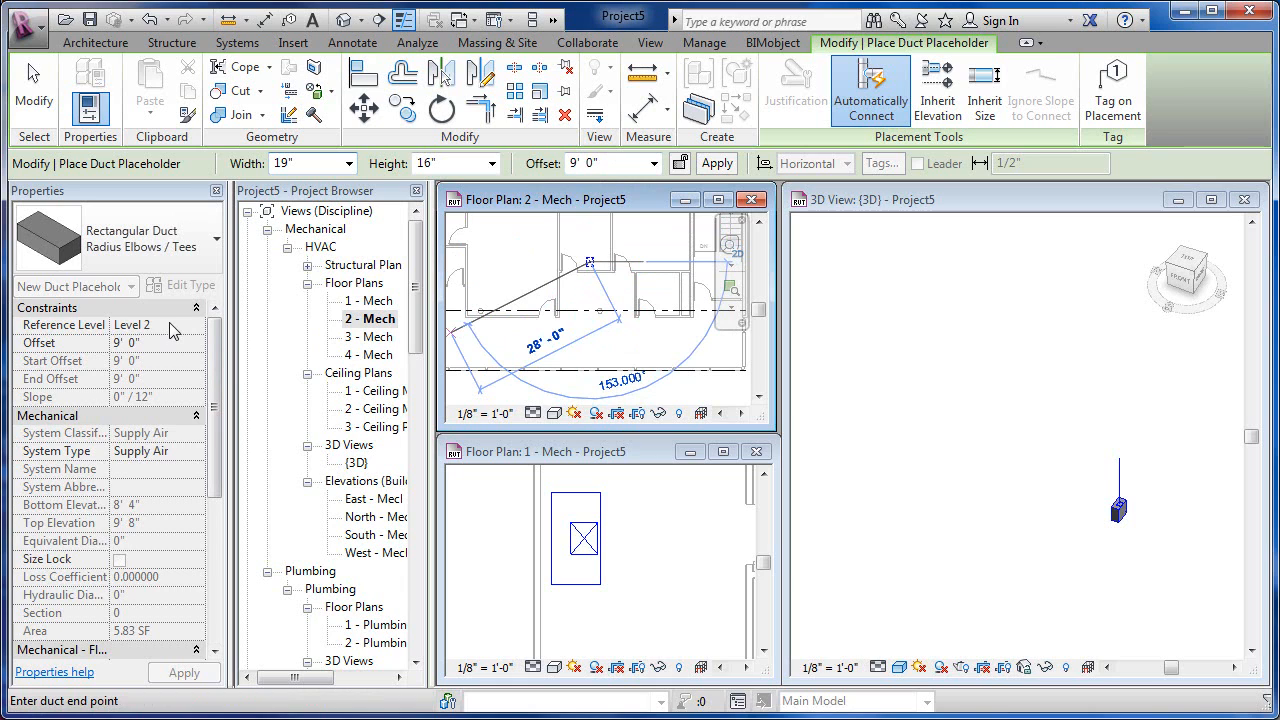
{"action": "left_click", "coordinate": [590, 335]}
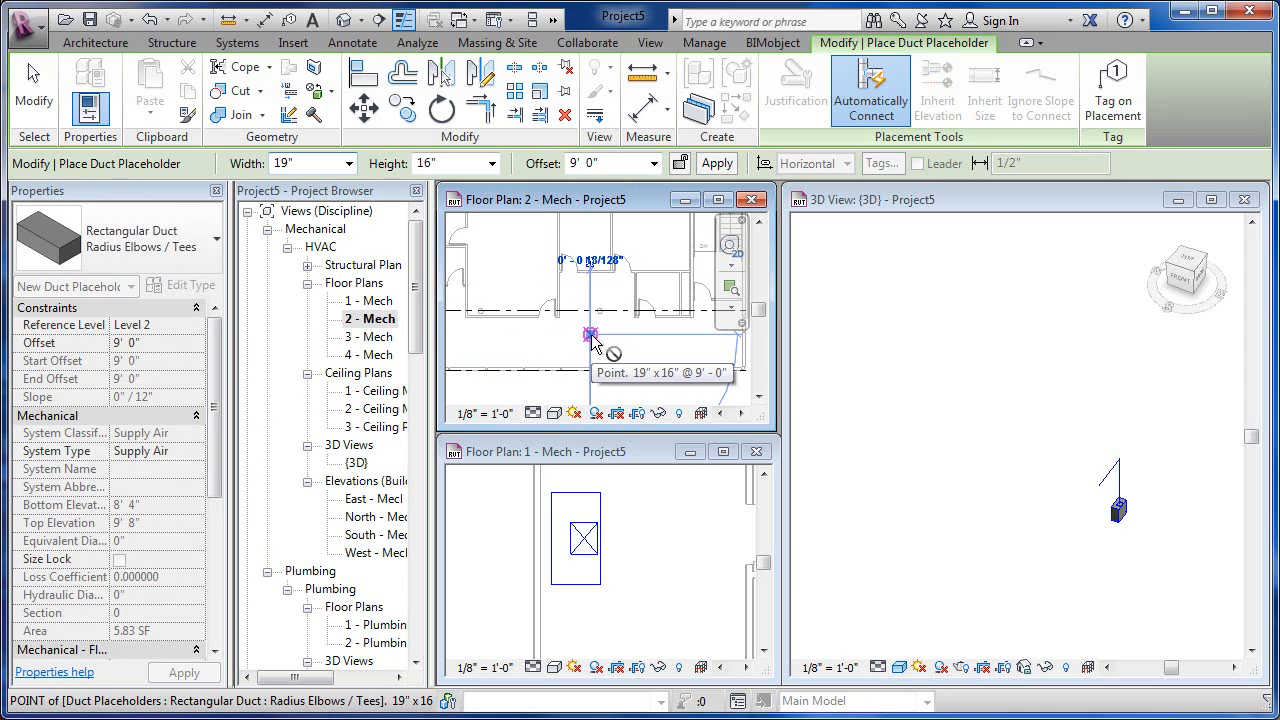
Step: Continue the duct placeholder west along the corridor and turn it north for a short segment at the corridor's end
{"action": "middle_click_drag", "start_coordinate": [586, 372], "coordinate": [677, 374]}
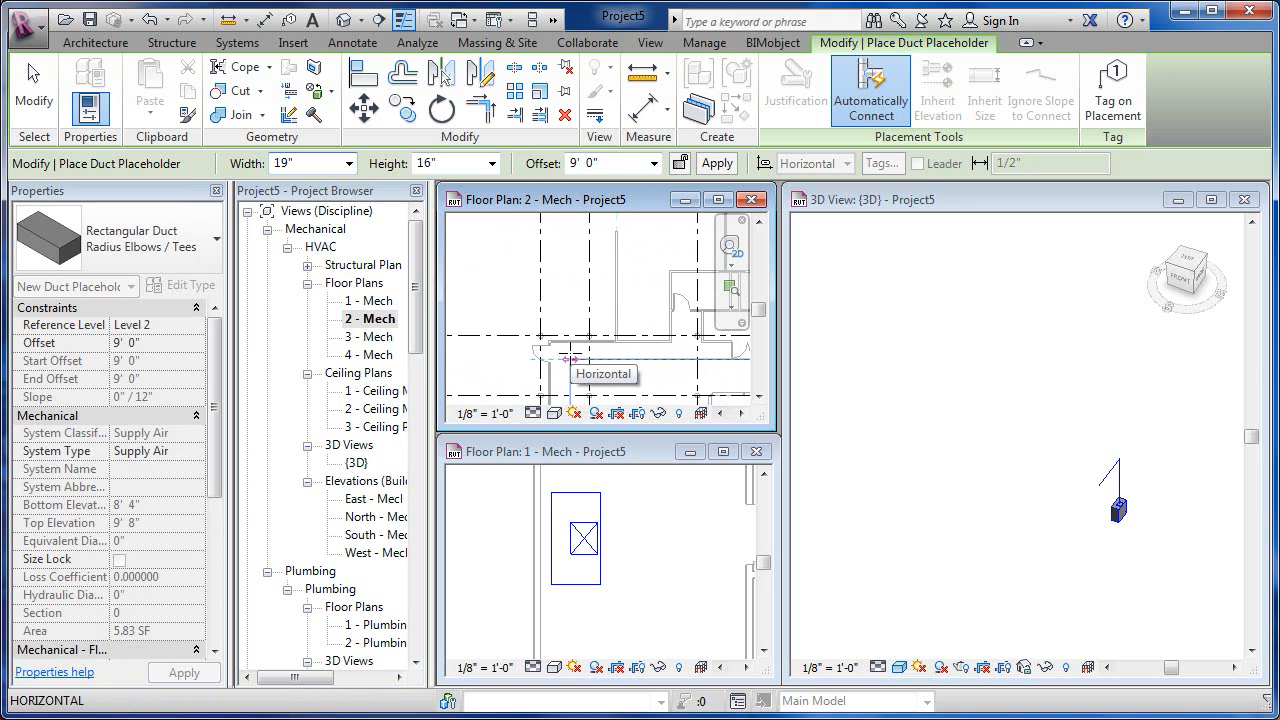
{"action": "left_click", "coordinate": [570, 356]}
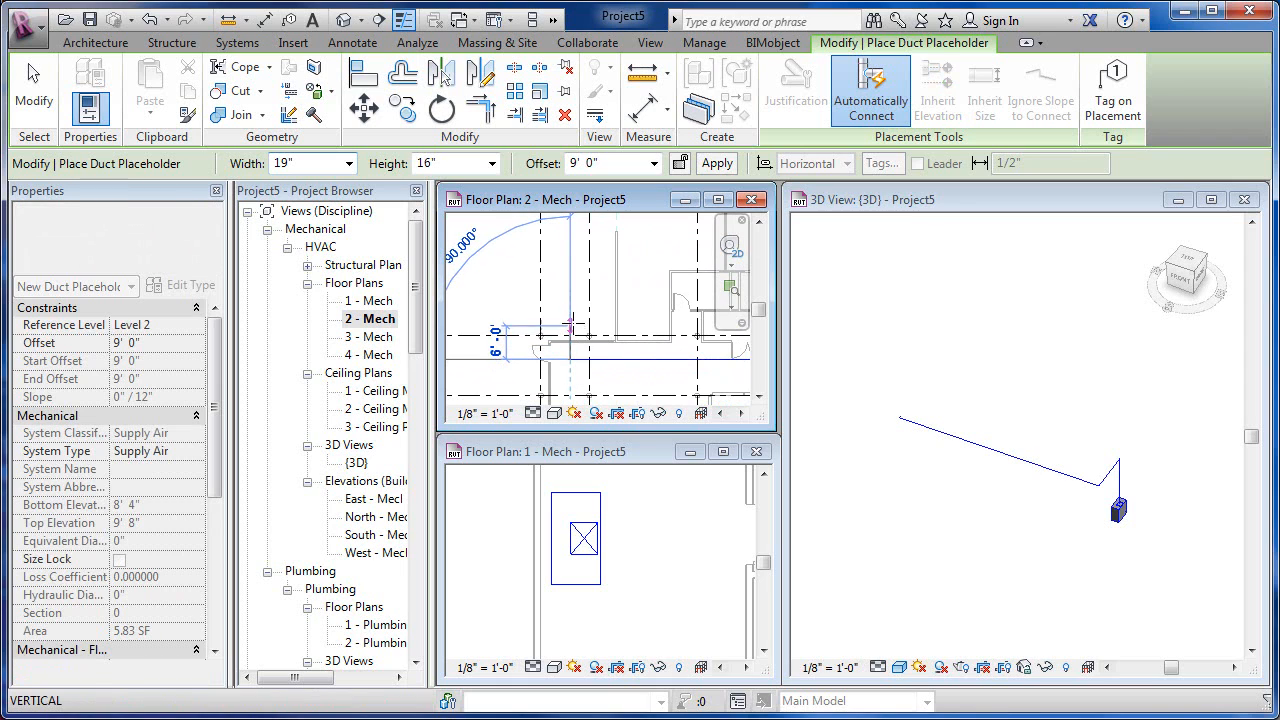
{"action": "left_click", "coordinate": [571, 316]}
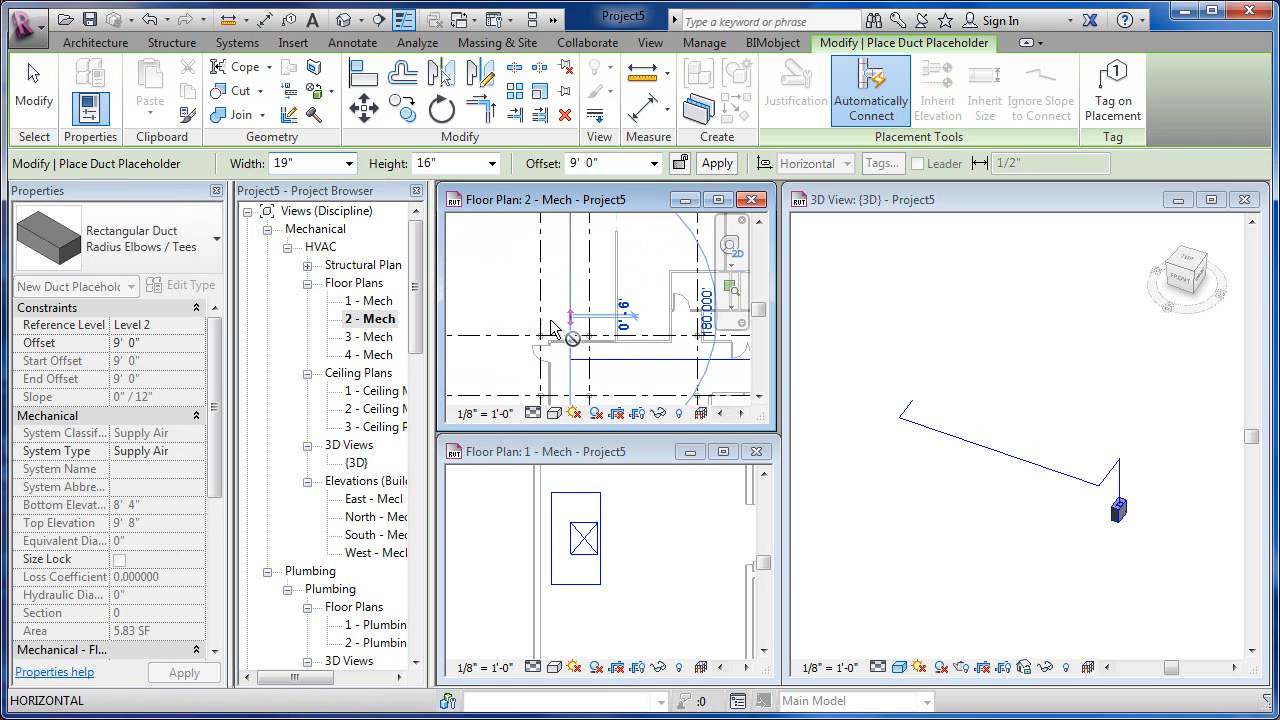
Step: Extend the duct placeholder about 16' west and about 15'-6" north towards grid A, and end the run there
{"action": "middle_click_drag", "start_coordinate": [511, 315], "coordinate": [638, 331]}
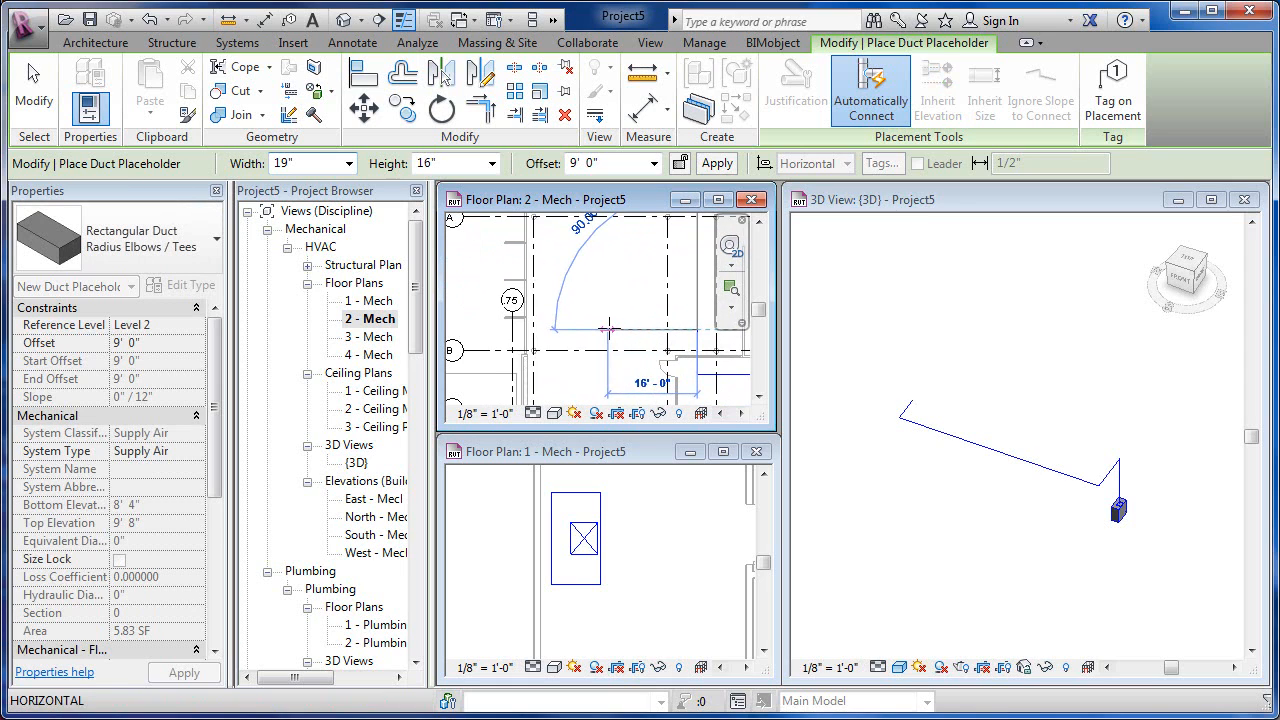
{"action": "middle_click_drag", "start_coordinate": [607, 244], "coordinate": [618, 298]}
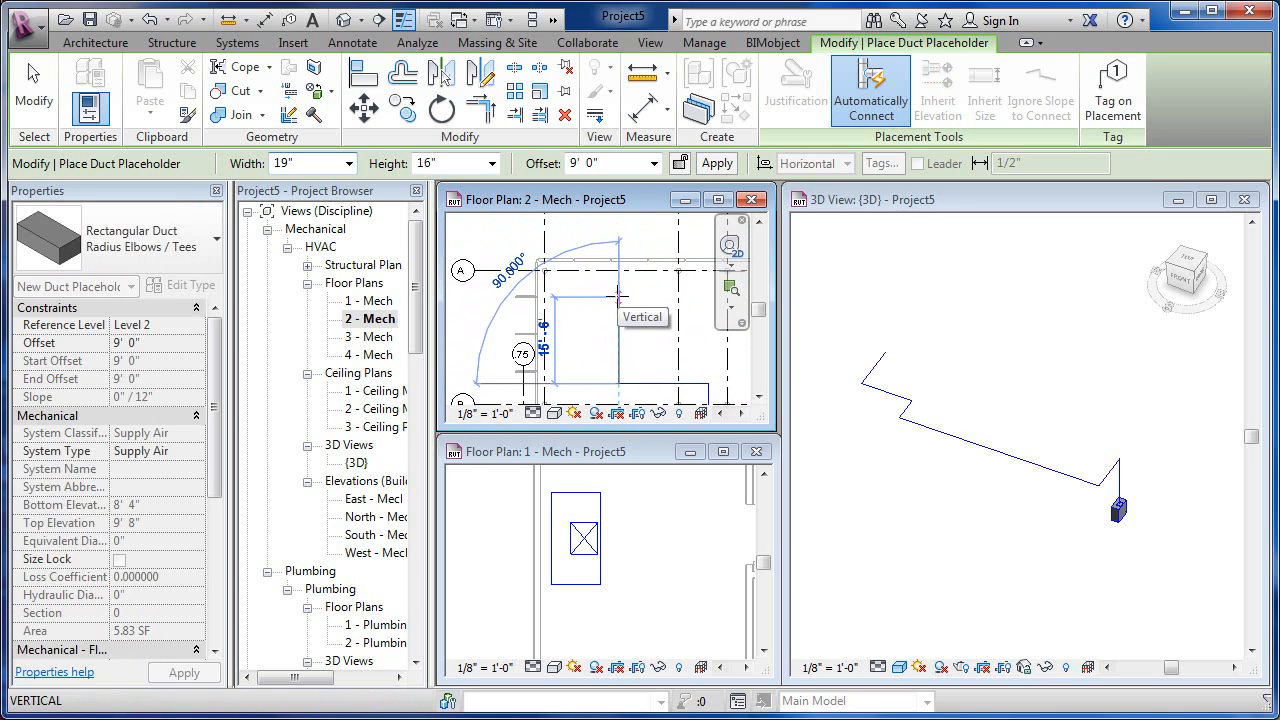
{"action": "left_click", "coordinate": [618, 295]}
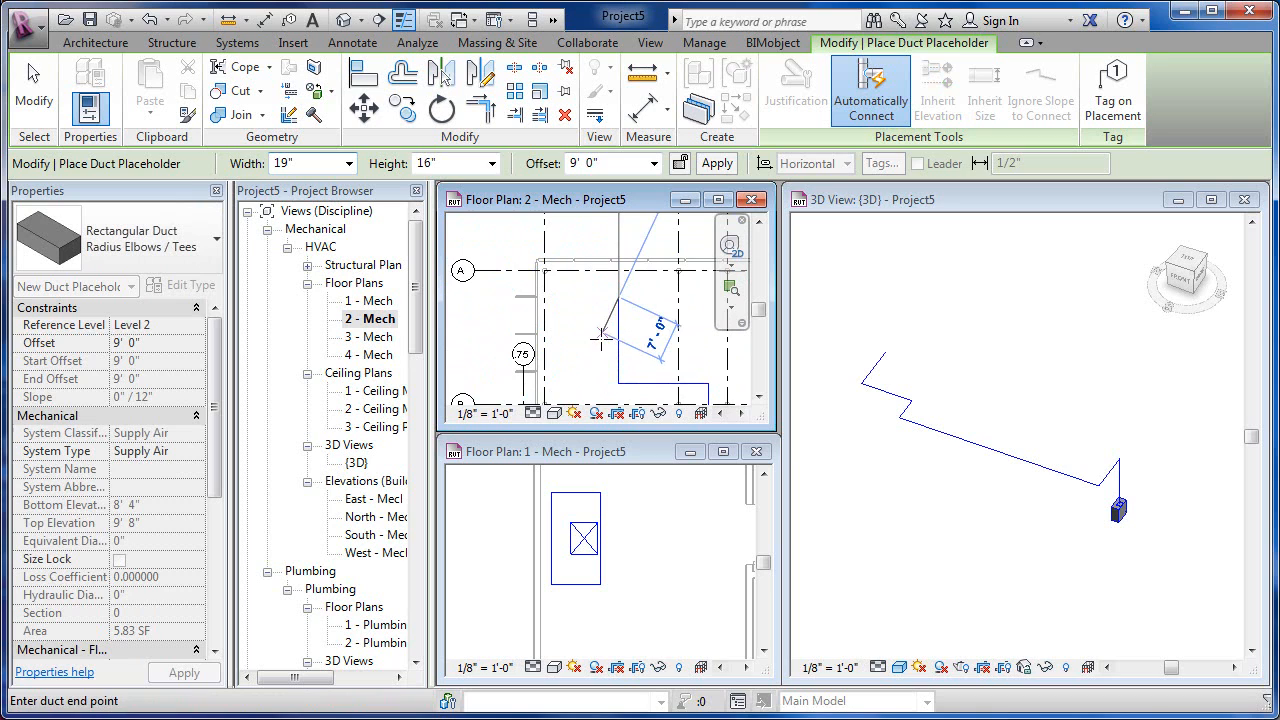
{"action": "key", "text": "Escape"}
{"action": "key", "text": "Escape"}
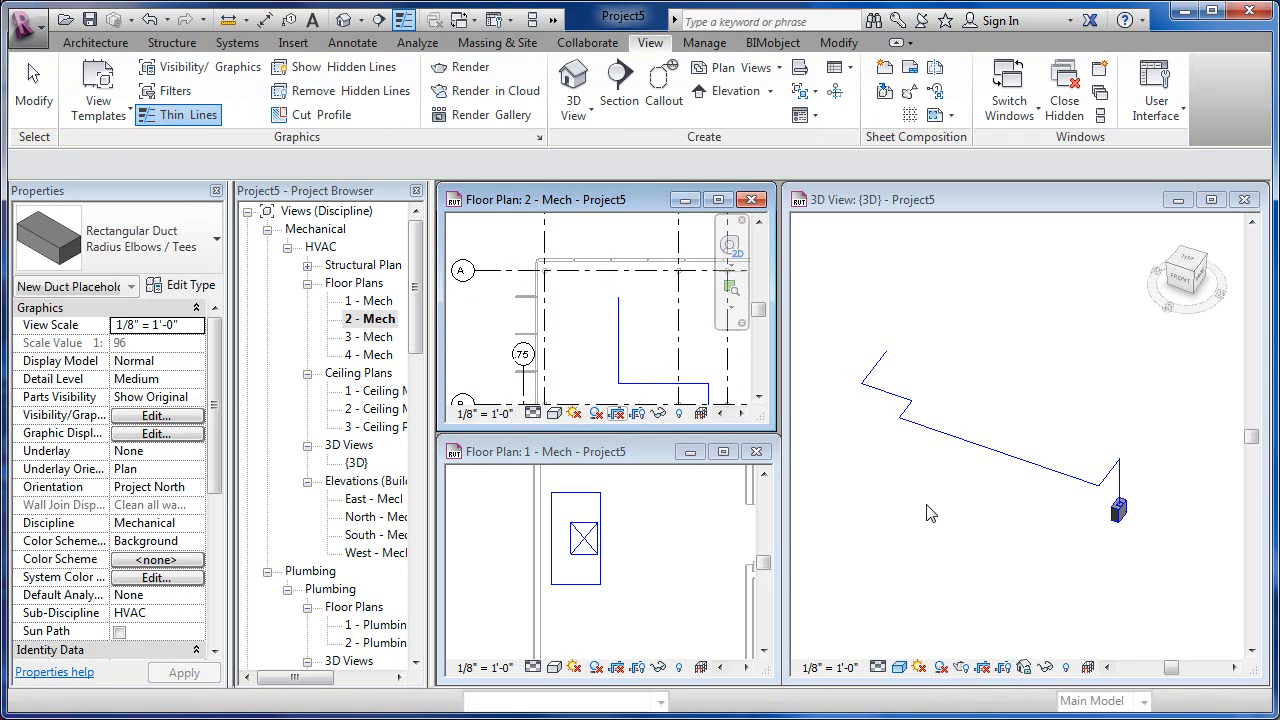
Step: Maximize the 3D view to inspect the whole duct placeholder run and the air handling unit
{"action": "left_click", "coordinate": [918, 375]}
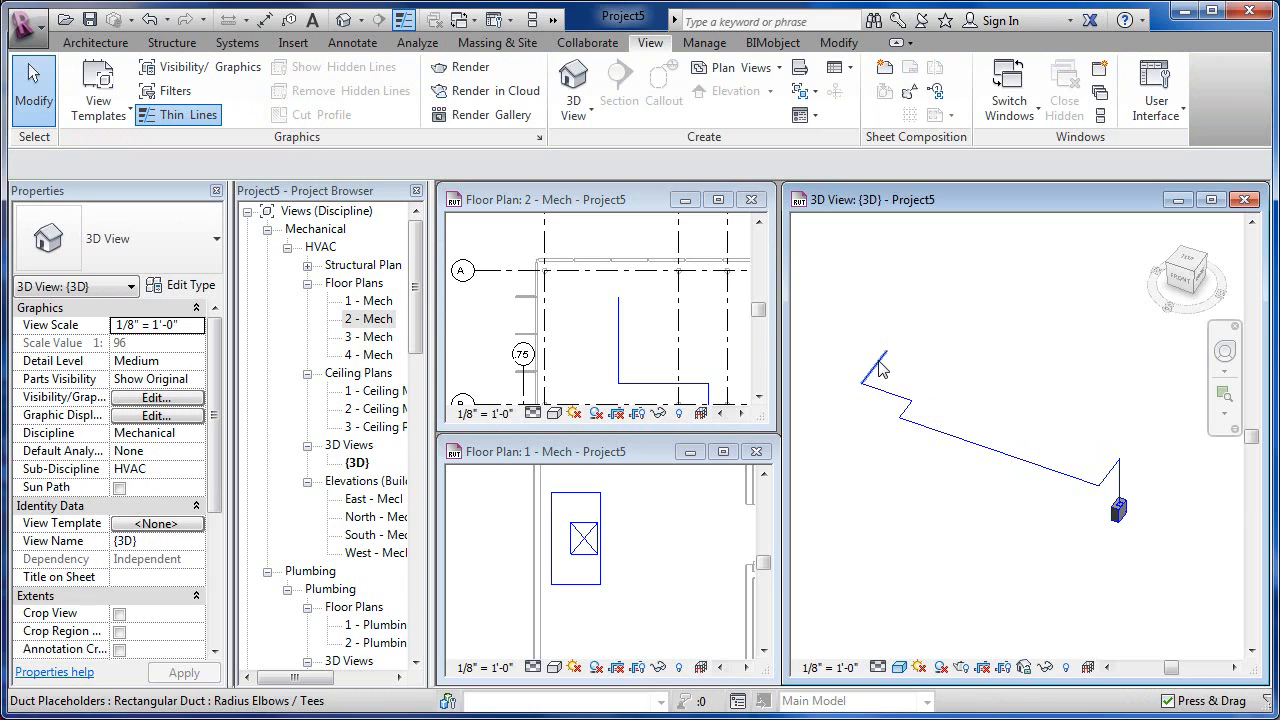
{"action": "double_click", "coordinate": [881, 201]}
{"action": "middle_click_drag", "start_coordinate": [805, 402], "coordinate": [947, 445]}
{"action": "scroll", "coordinate": [820, 415], "scroll_direction": "up", "scroll_amount": 3}
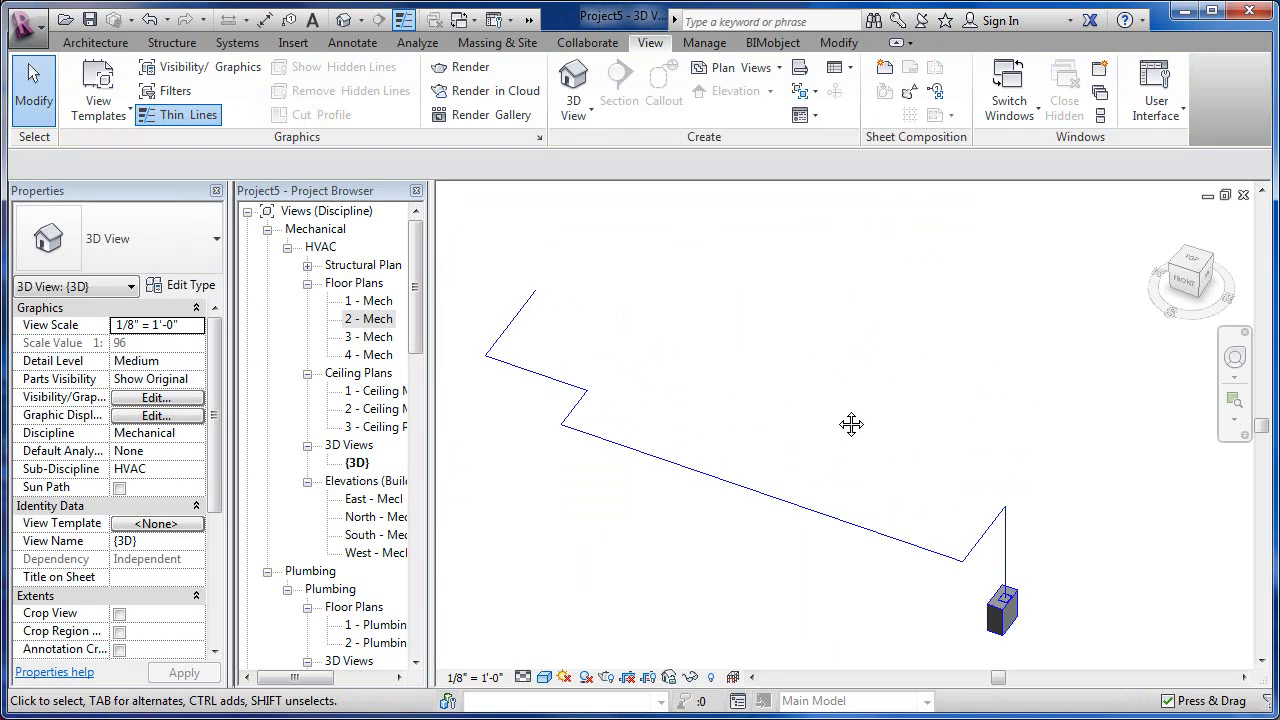
{"action": "middle_click_drag", "start_coordinate": [851, 424], "coordinate": [864, 403]}
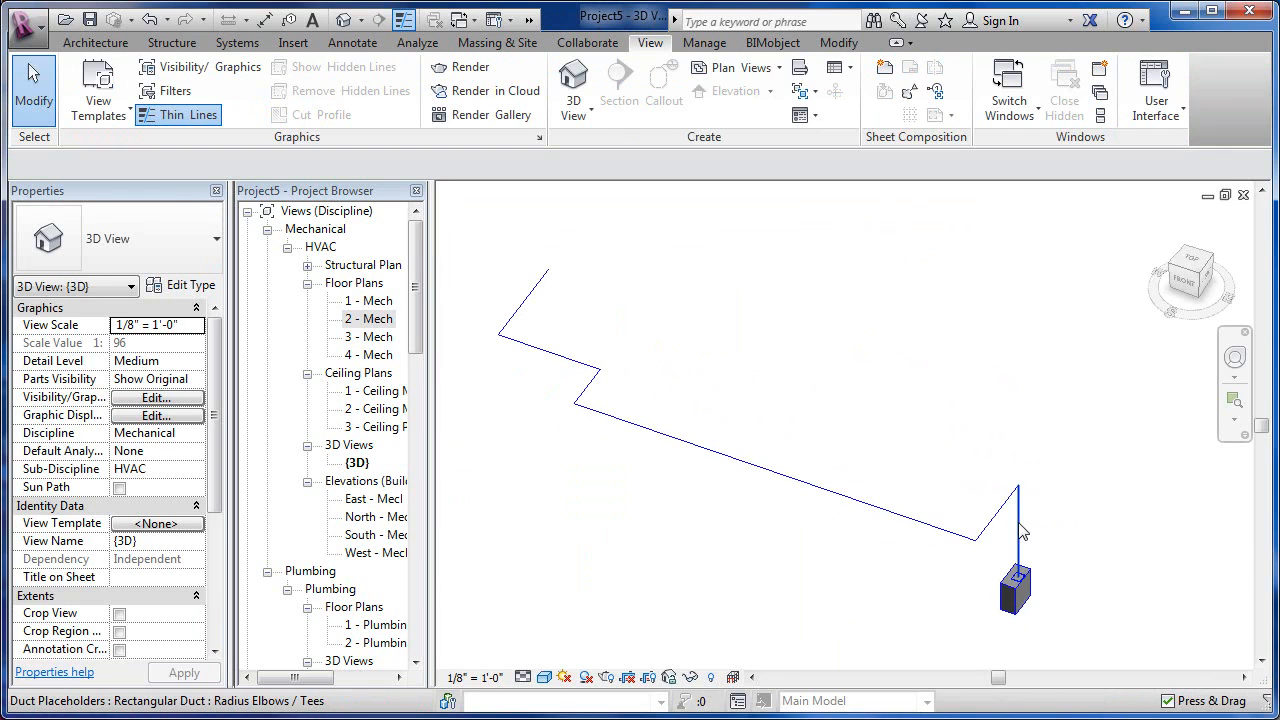
Step: Select the entire duct placeholder run and convert it to actual rectangular ductwork with fittings
{"action": "key", "text": "Tab"}
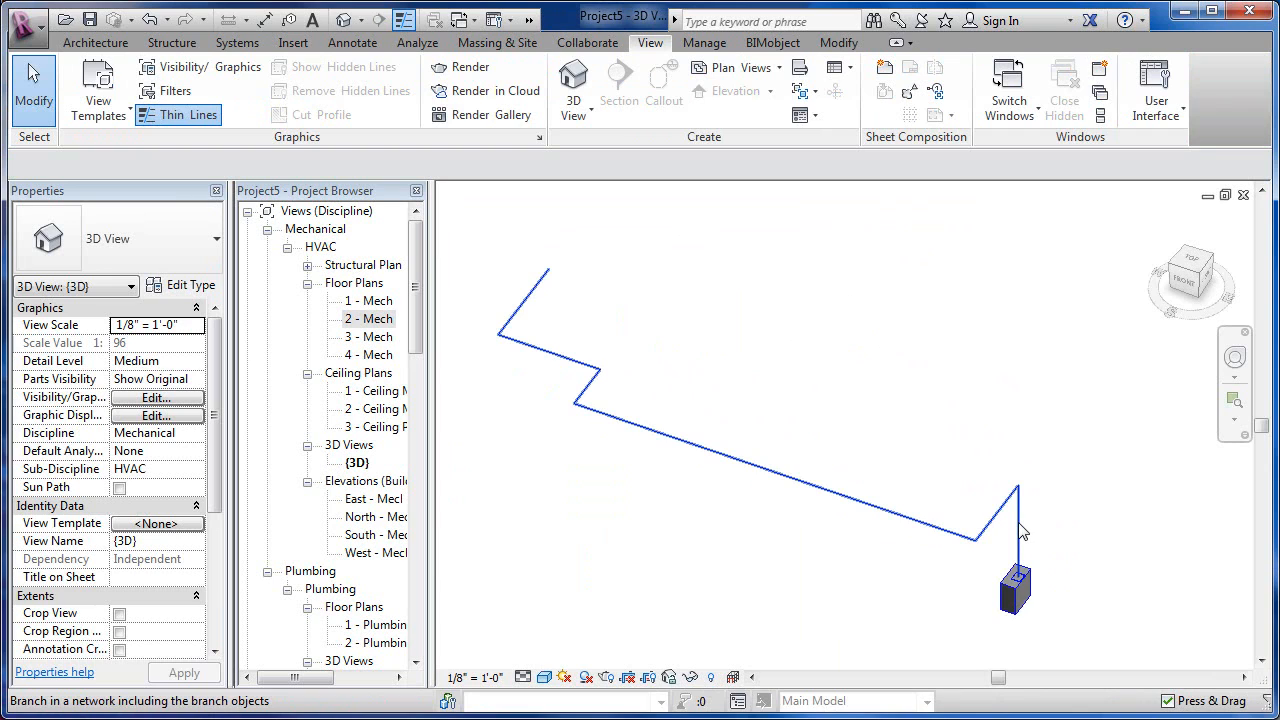
{"action": "left_click", "coordinate": [1020, 533]}
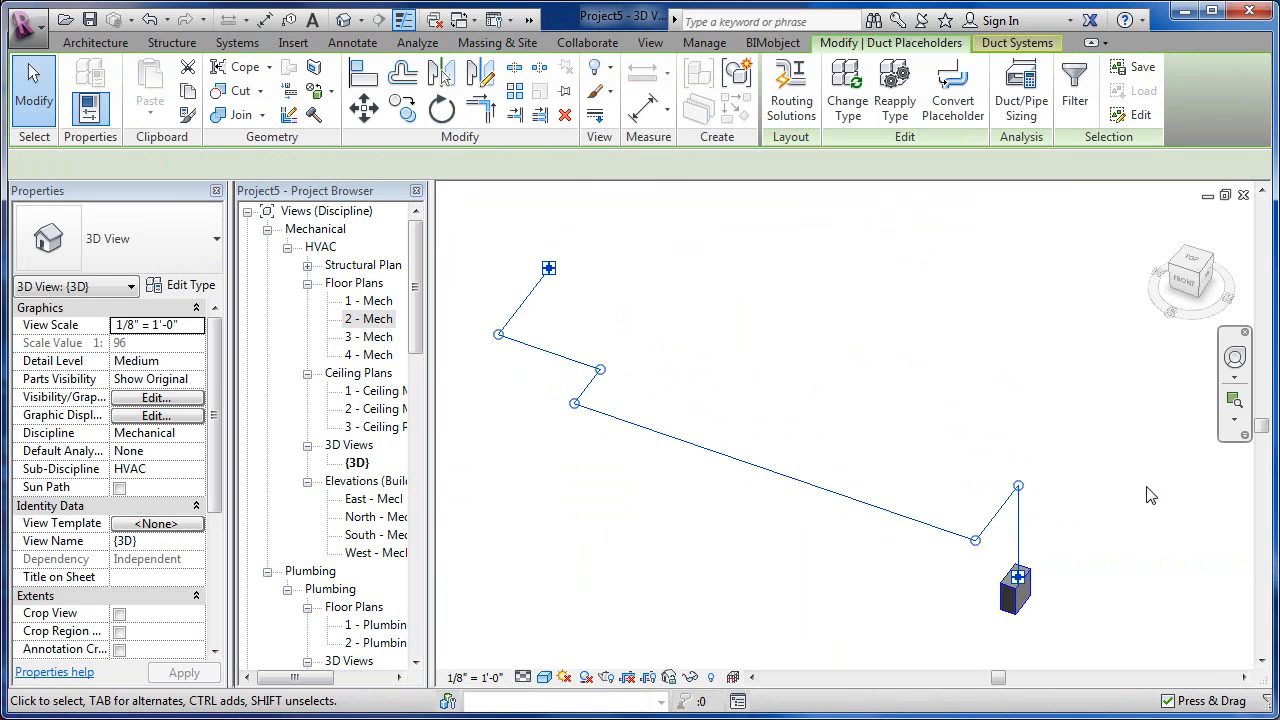
{"action": "left_click", "coordinate": [953, 122]}
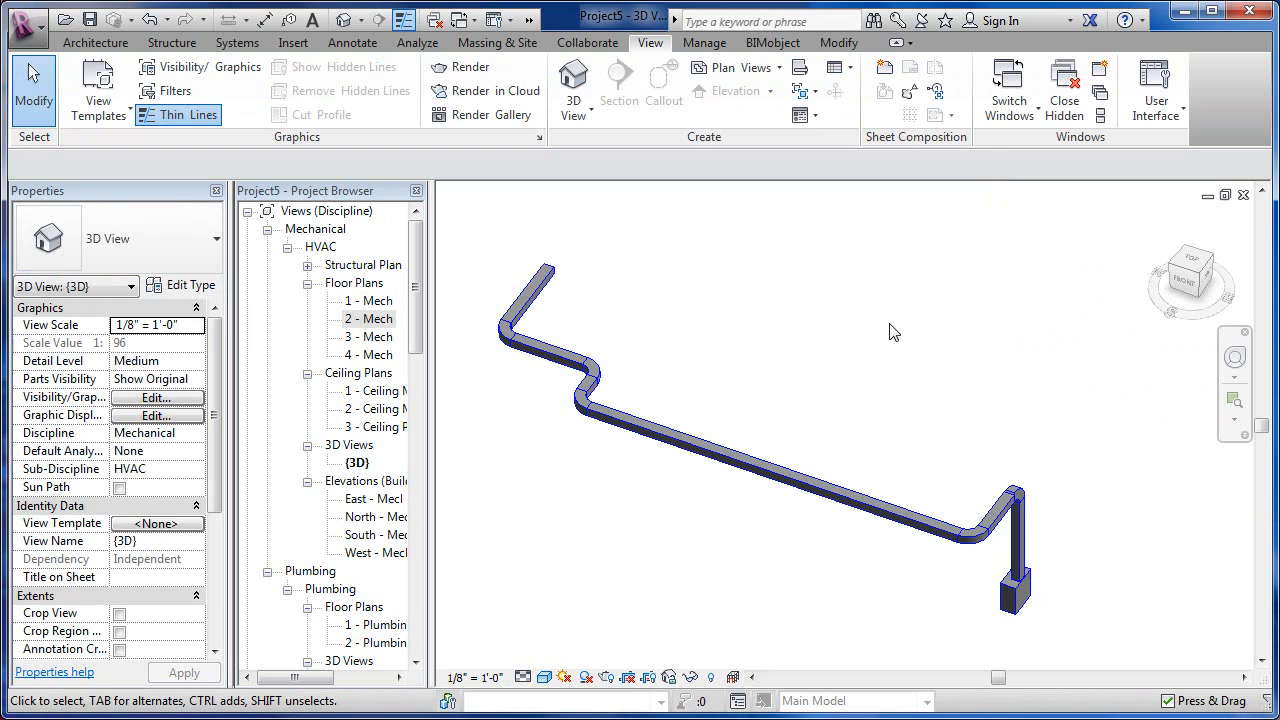
Step: Place Standard Rectangular Tee fittings, two along the long corridor duct and one on the run's last segment, and check one up close
{"action": "left_click", "coordinate": [256, 46]}
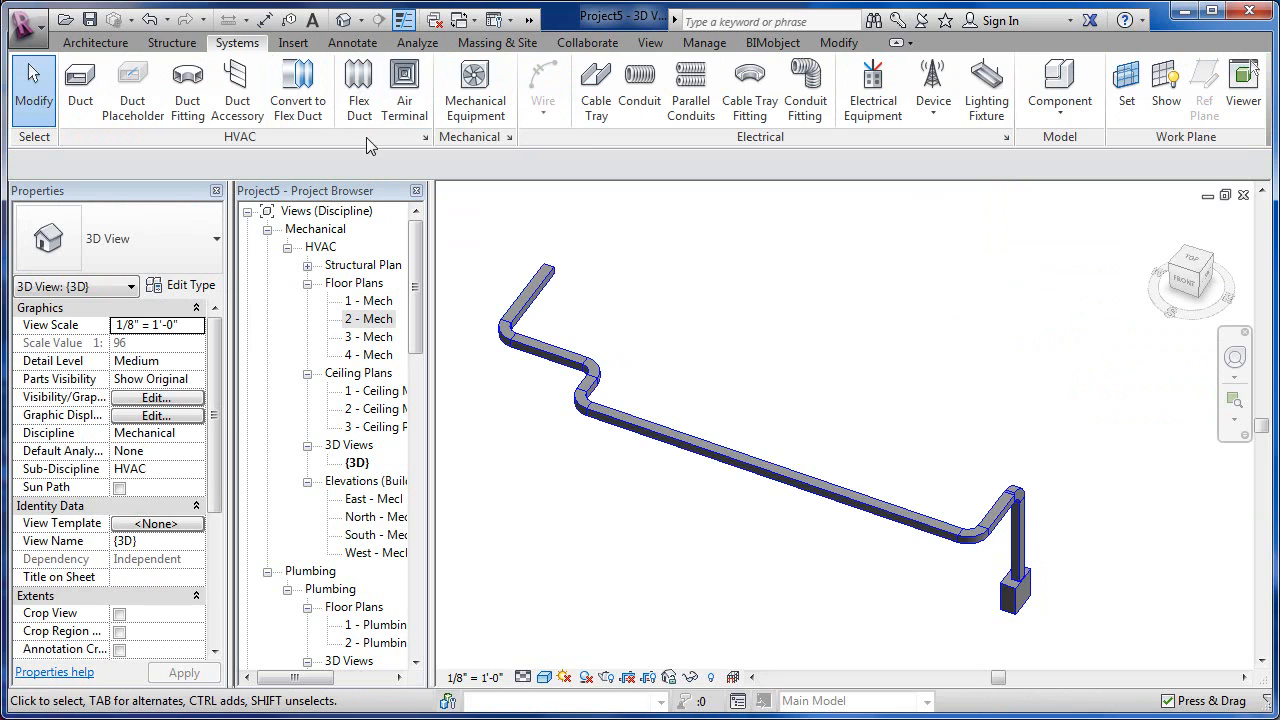
{"action": "left_click", "coordinate": [187, 110]}
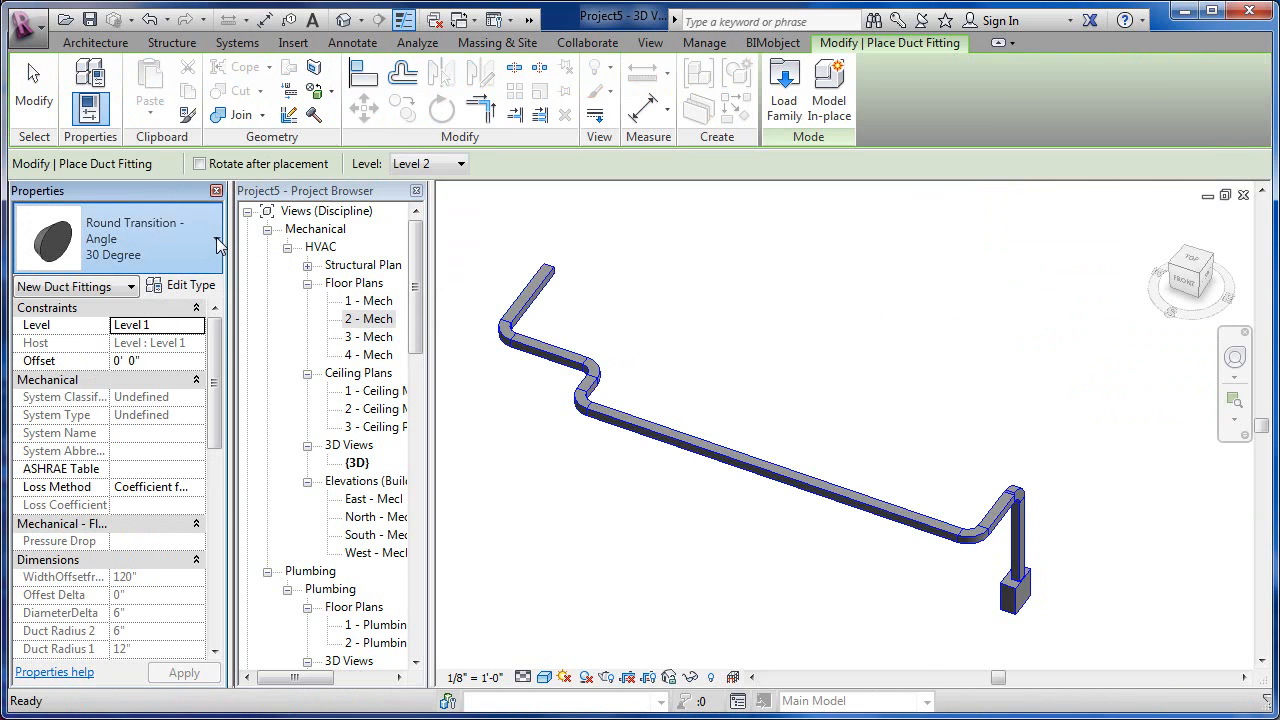
{"action": "left_click", "coordinate": [217, 242]}
{"action": "left_click_drag", "start_coordinate": [278, 645], "coordinate": [276, 516]}
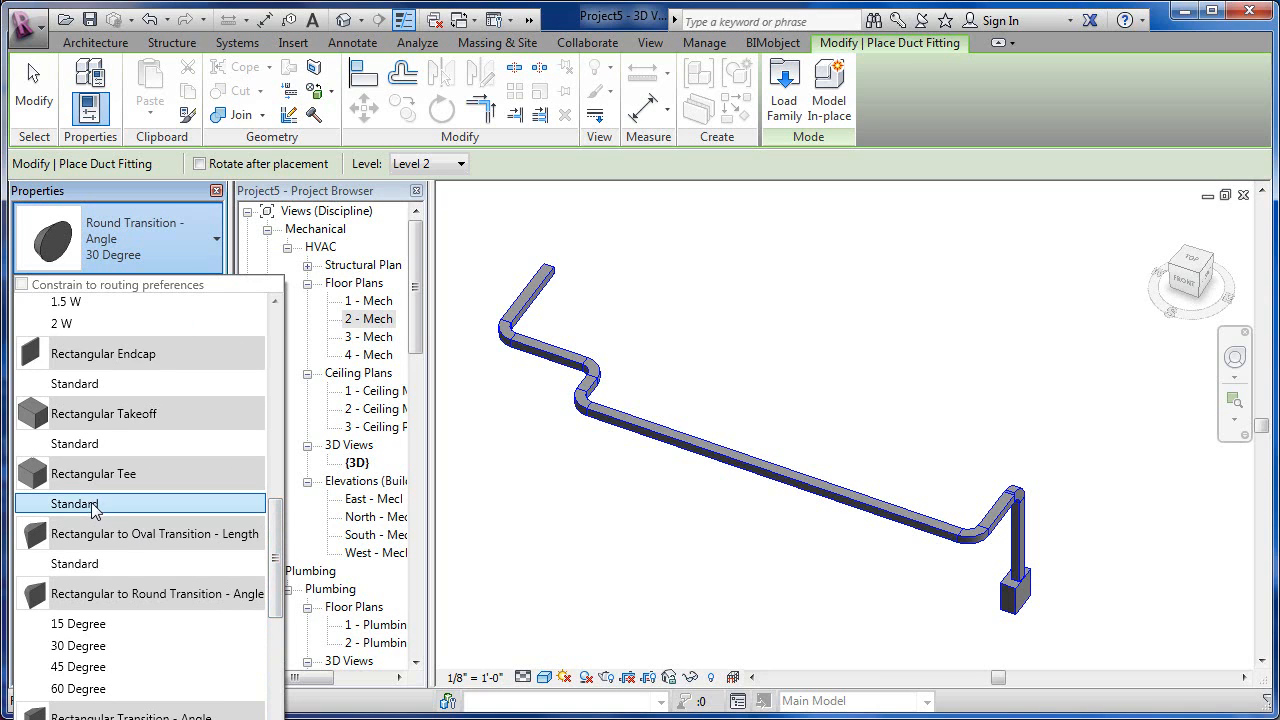
{"action": "left_click", "coordinate": [722, 458]}
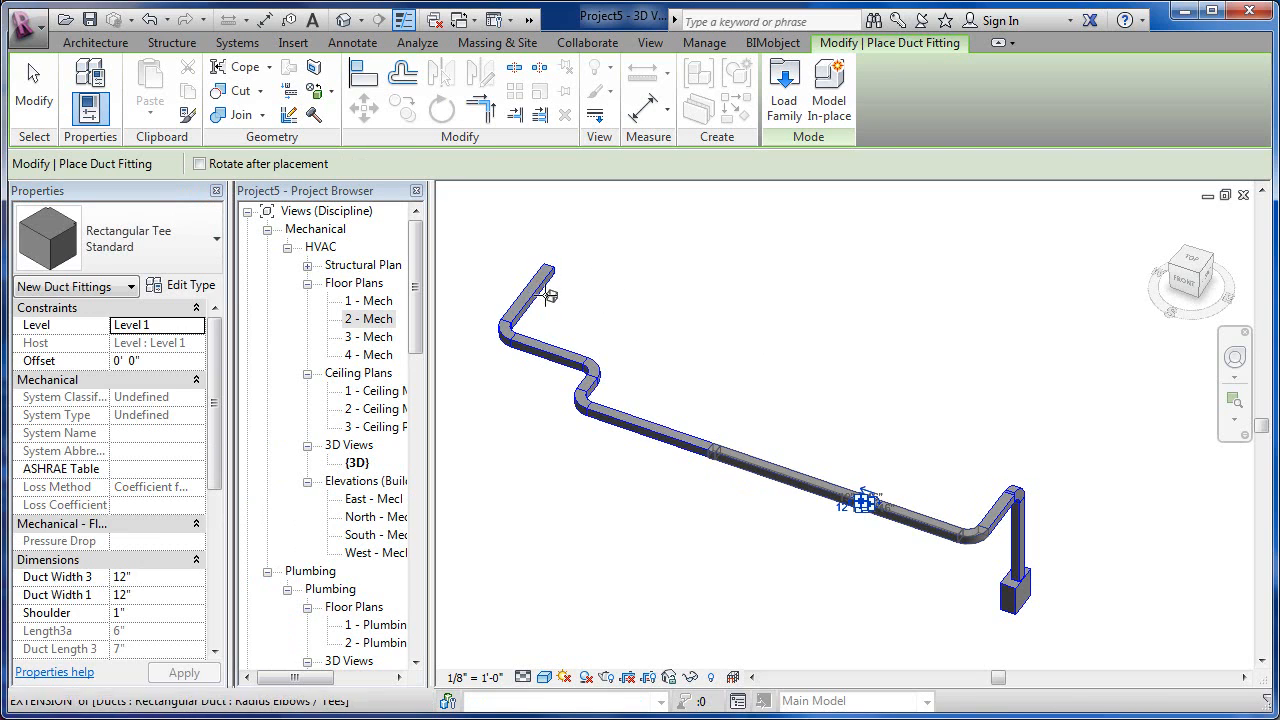
{"action": "left_click", "coordinate": [862, 500]}
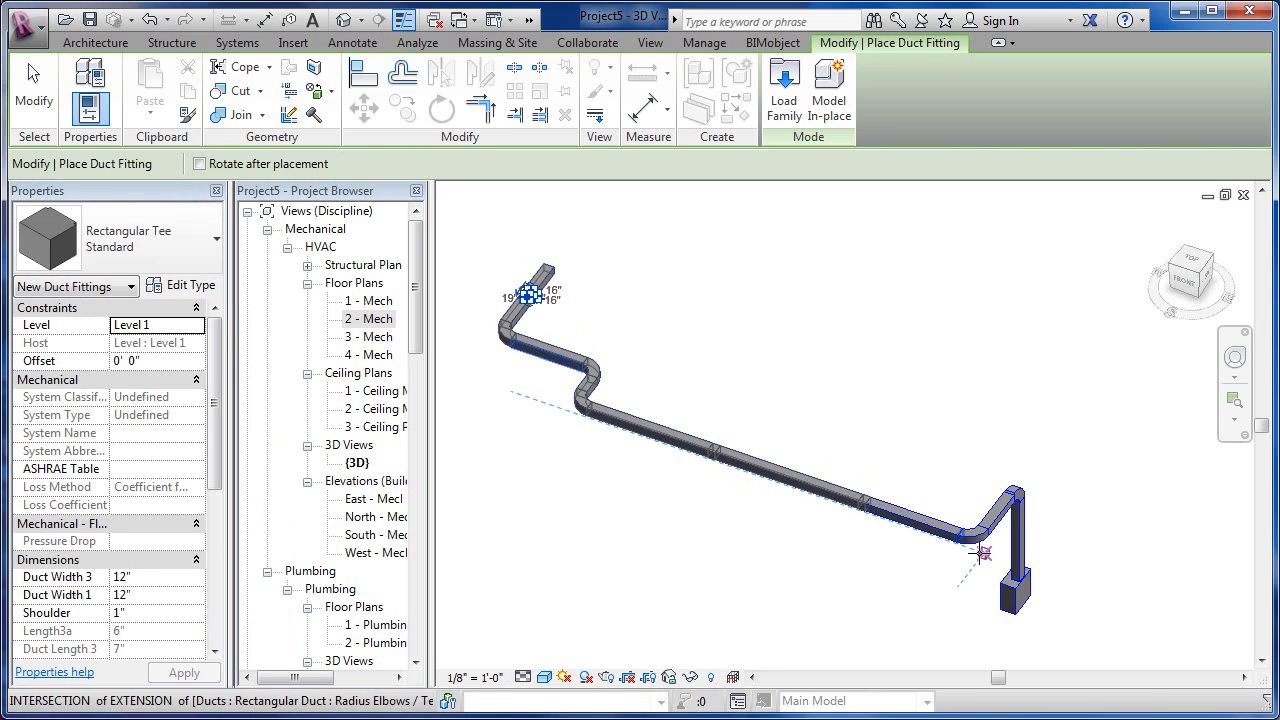
{"action": "scroll", "coordinate": [886, 518], "scroll_direction": "up", "scroll_amount": 5}
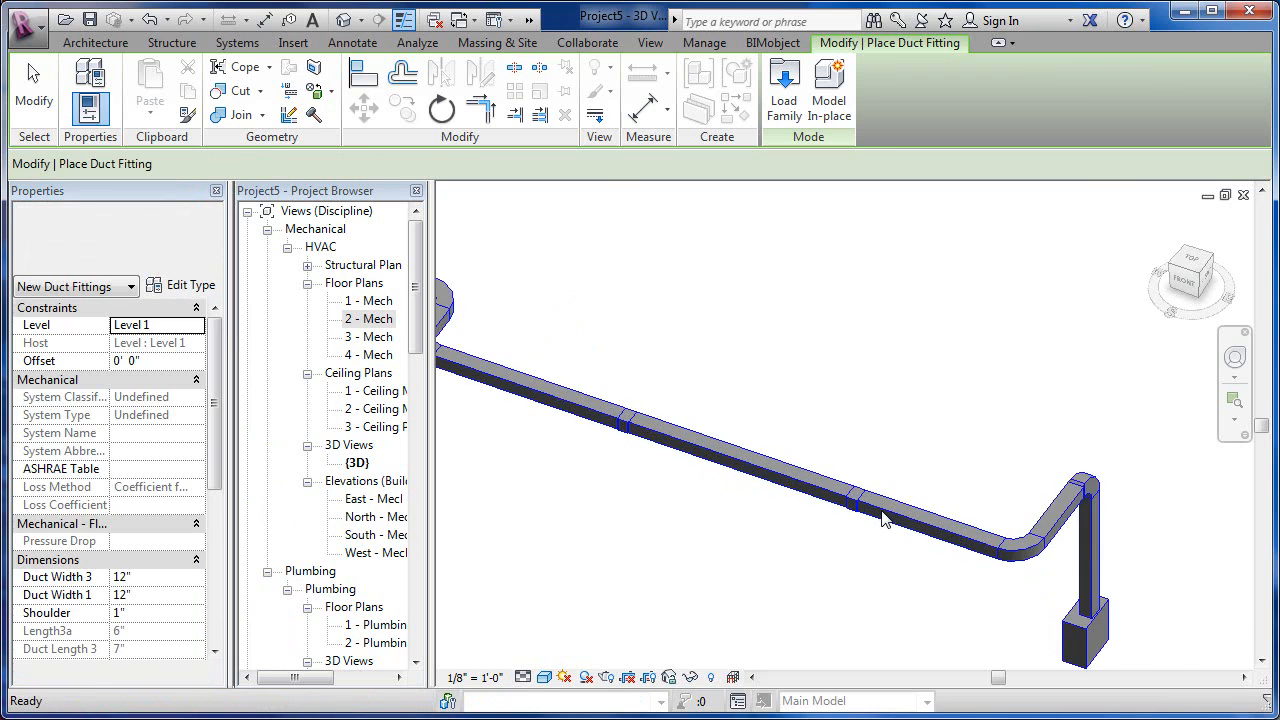
{"action": "key", "text": "Escape"}
{"action": "key", "text": "Escape"}
{"action": "scroll", "coordinate": [865, 513], "scroll_direction": "up", "scroll_amount": 4}
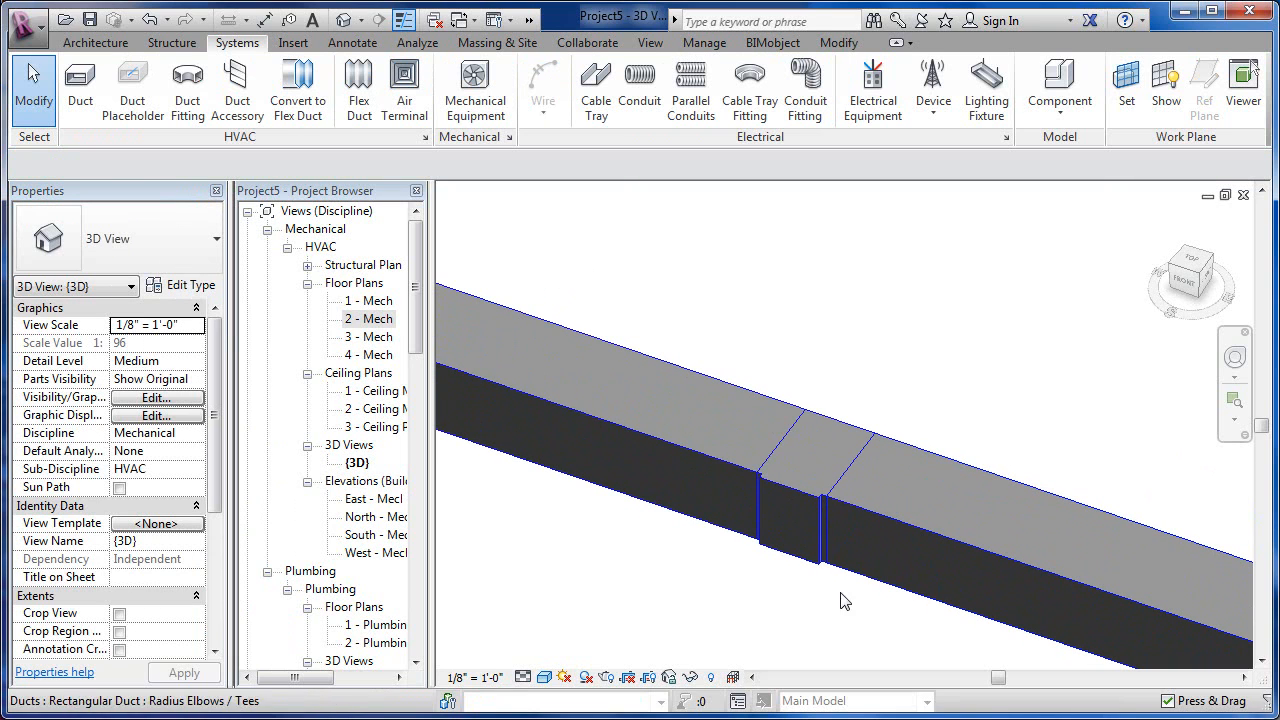
{"action": "left_click", "coordinate": [789, 590]}
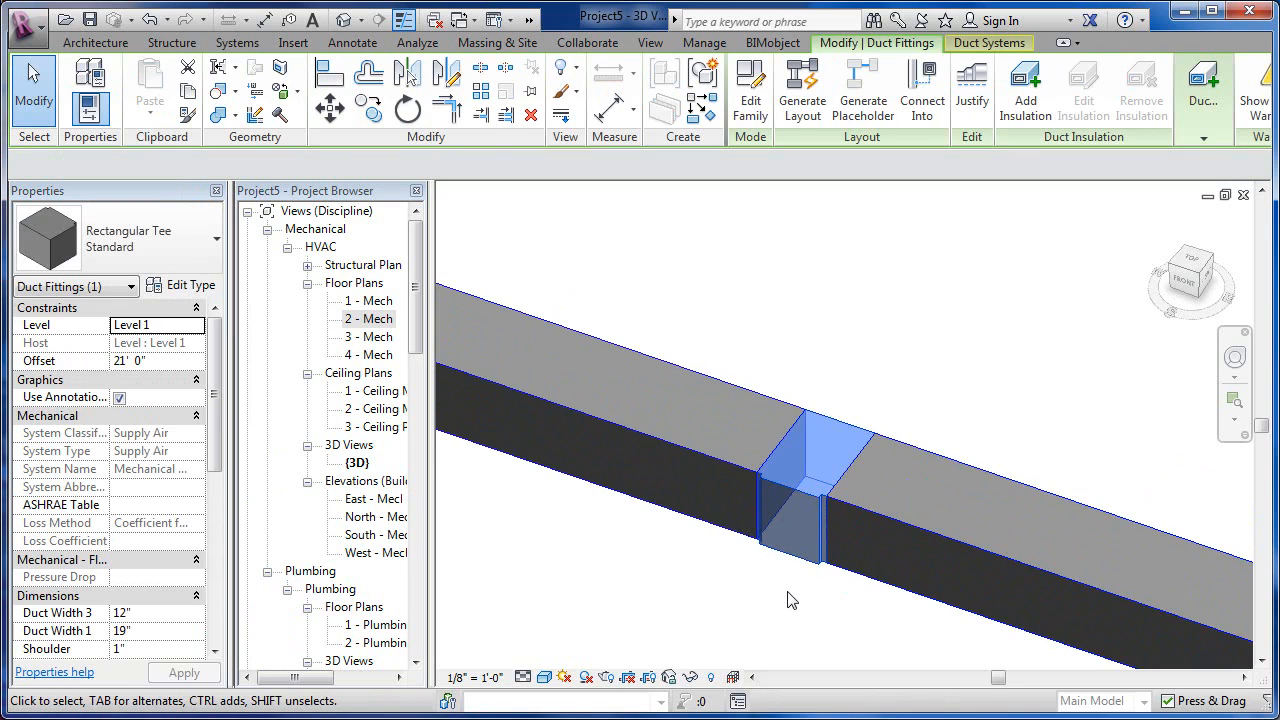
{"action": "key", "text": "Escape"}
{"action": "scroll", "coordinate": [789, 600], "scroll_direction": "down", "scroll_amount": 6}
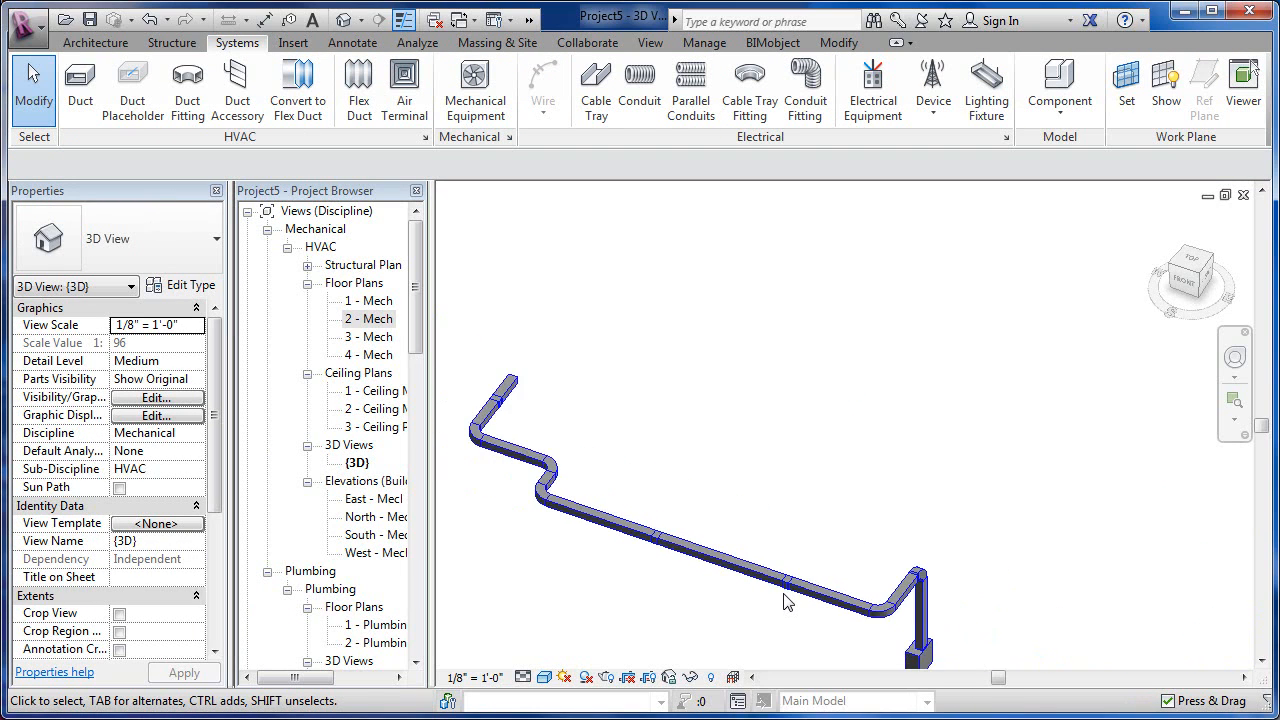
Step: Select the whole duct branch and change its type to Round Duct: Taps / Short Radius
{"action": "middle_click_drag", "start_coordinate": [785, 600], "coordinate": [848, 560]}
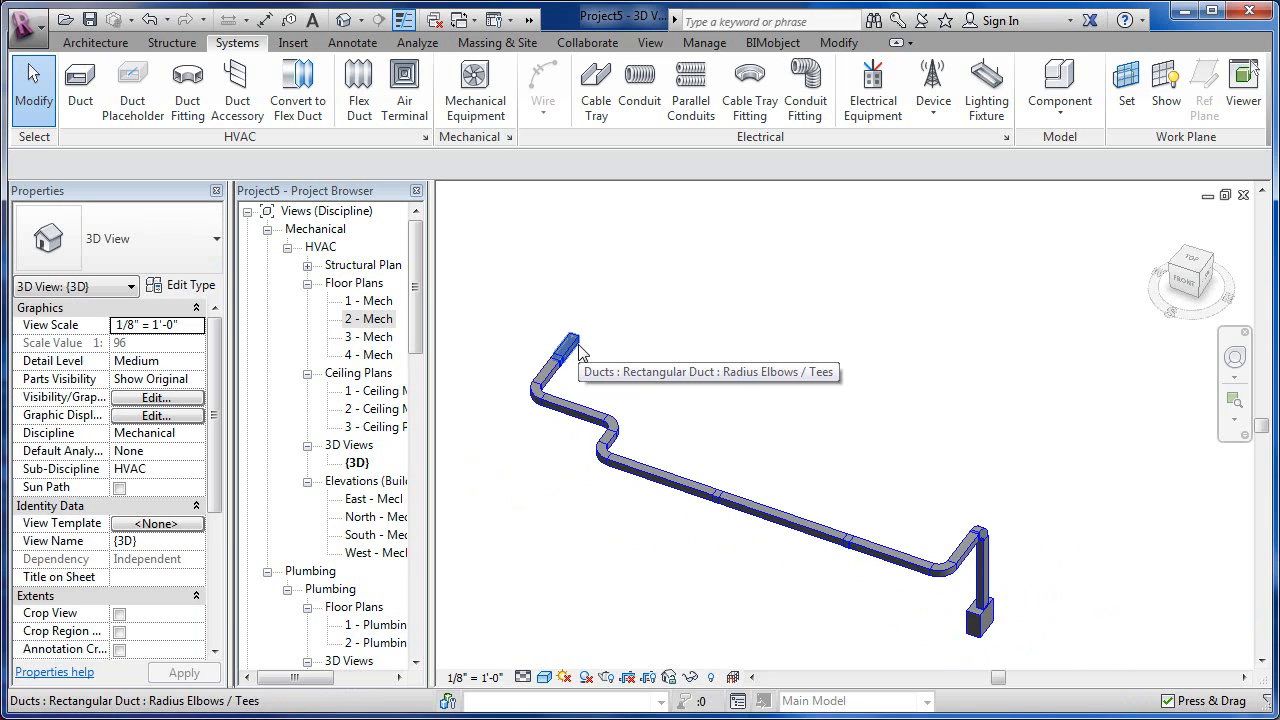
{"action": "key", "text": "Tab"}
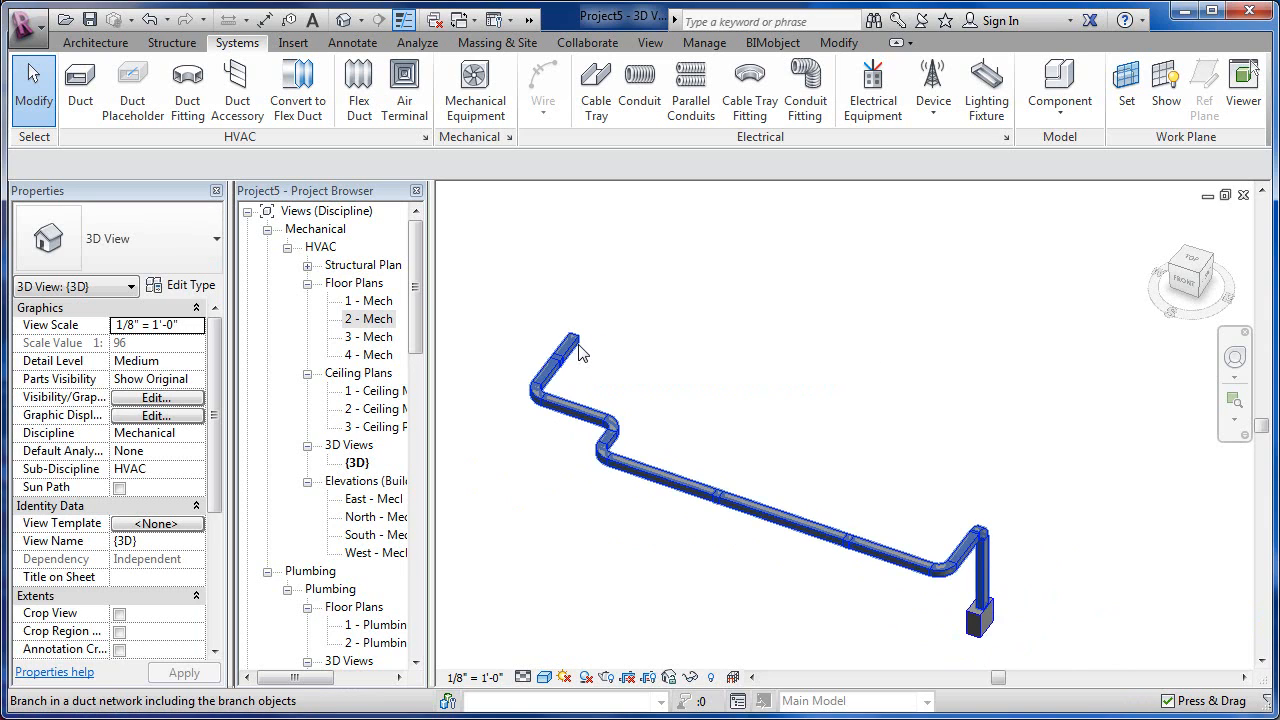
{"action": "left_click", "coordinate": [690, 356]}
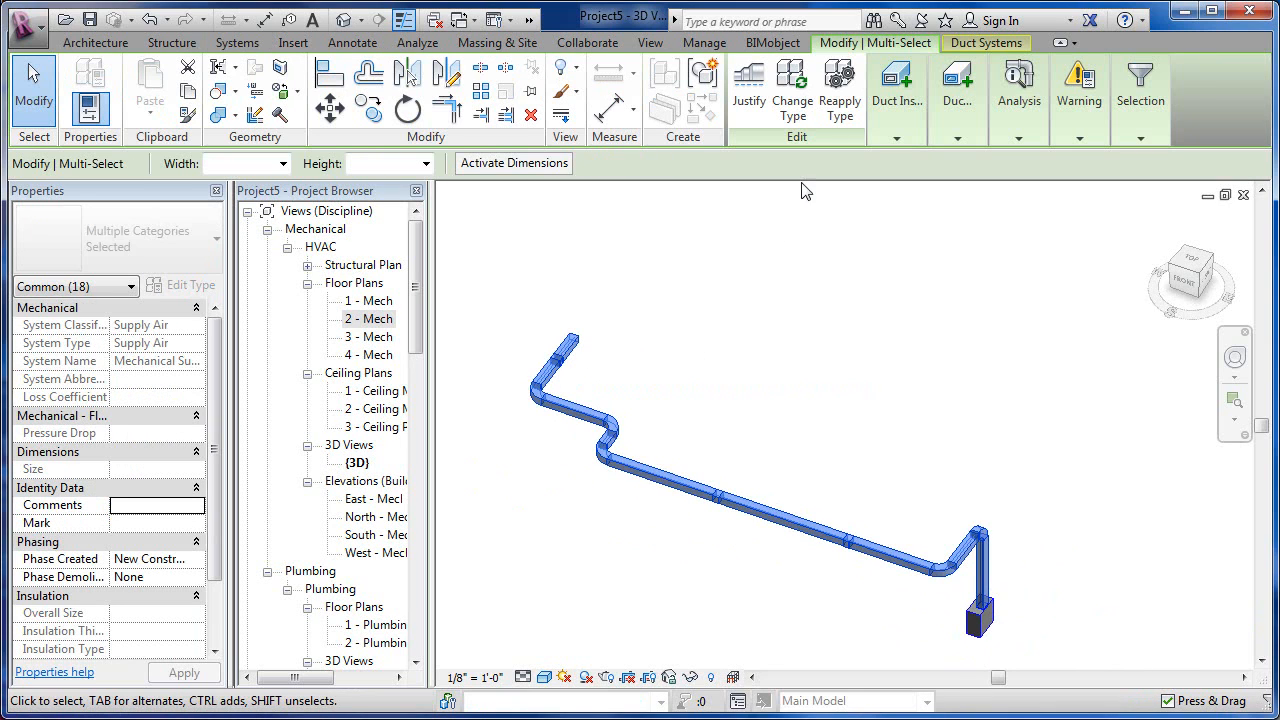
{"action": "left_click", "coordinate": [811, 274]}
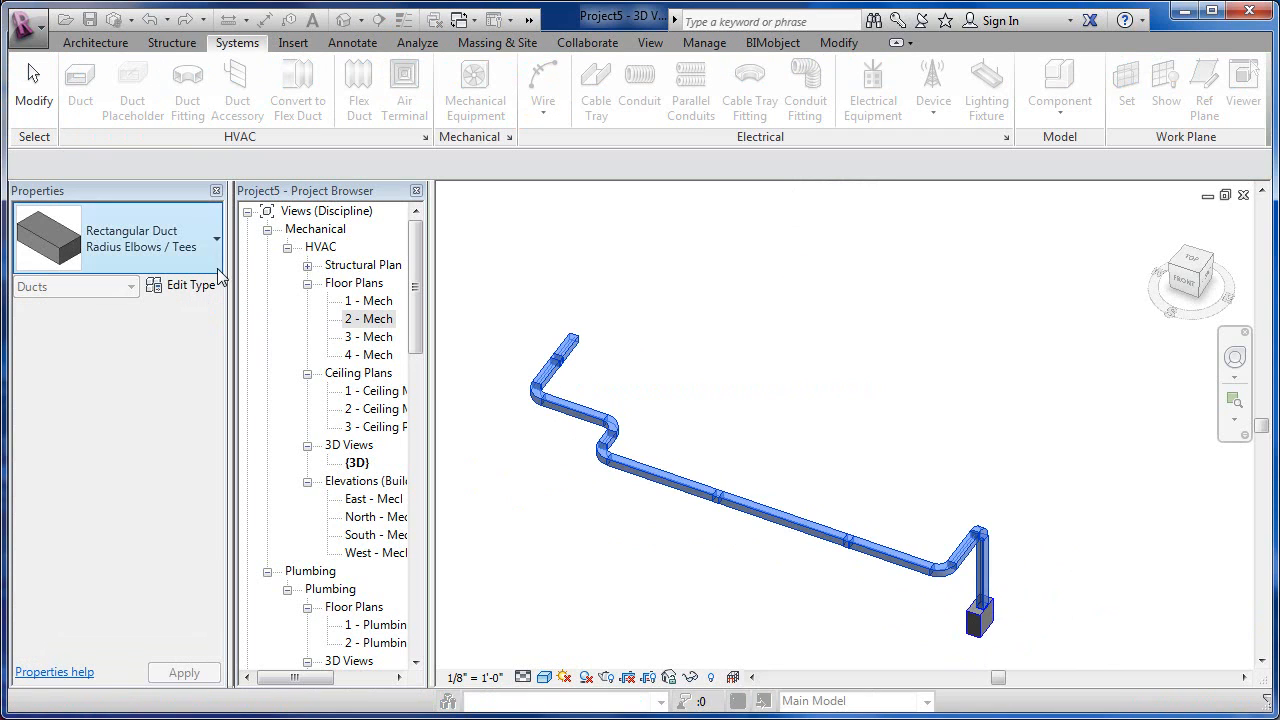
{"action": "left_click", "coordinate": [197, 258]}
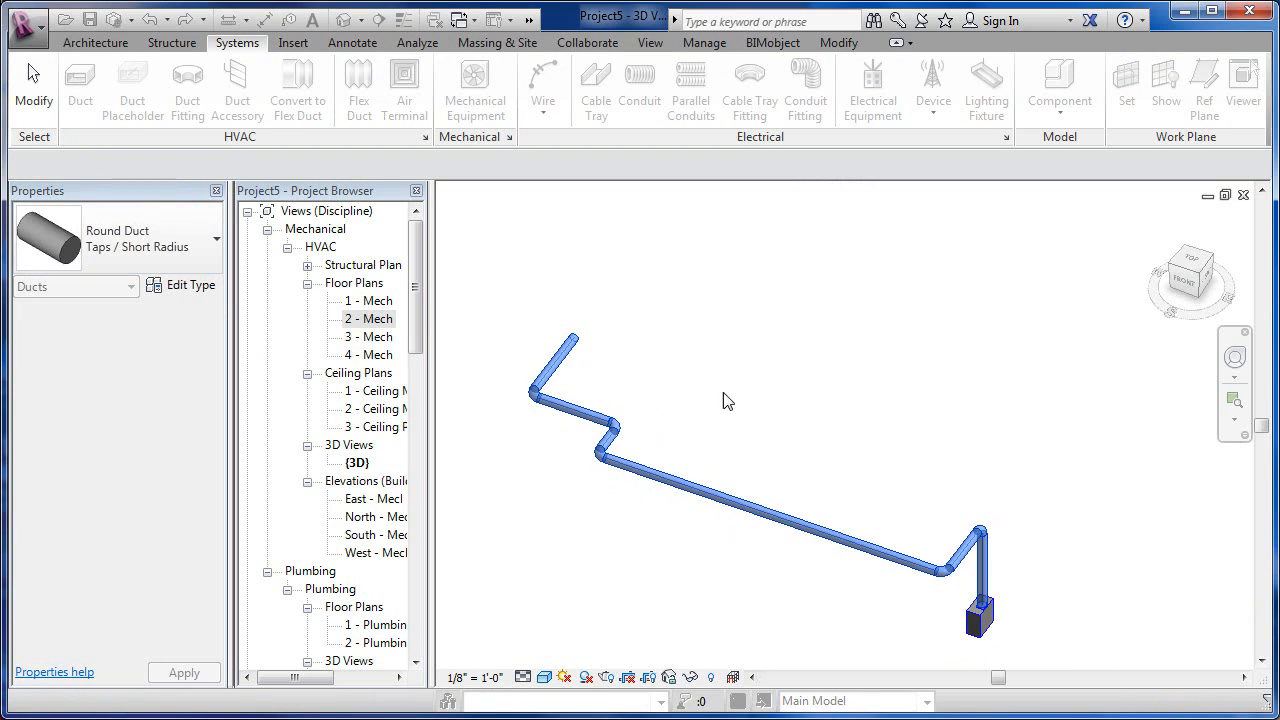
{"action": "left_click", "coordinate": [975, 461]}
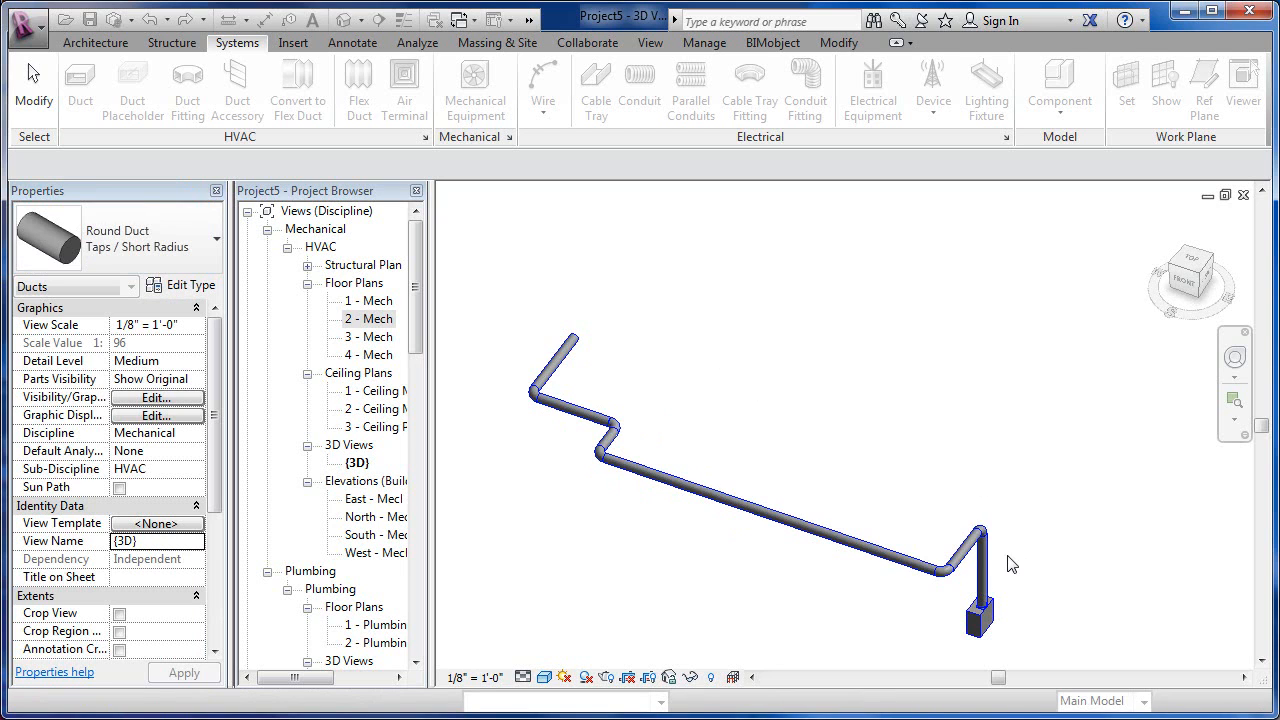
{"action": "scroll", "coordinate": [1000, 558], "scroll_direction": "up", "scroll_amount": 5}
{"action": "scroll", "coordinate": [998, 557], "scroll_direction": "down", "scroll_amount": 2}
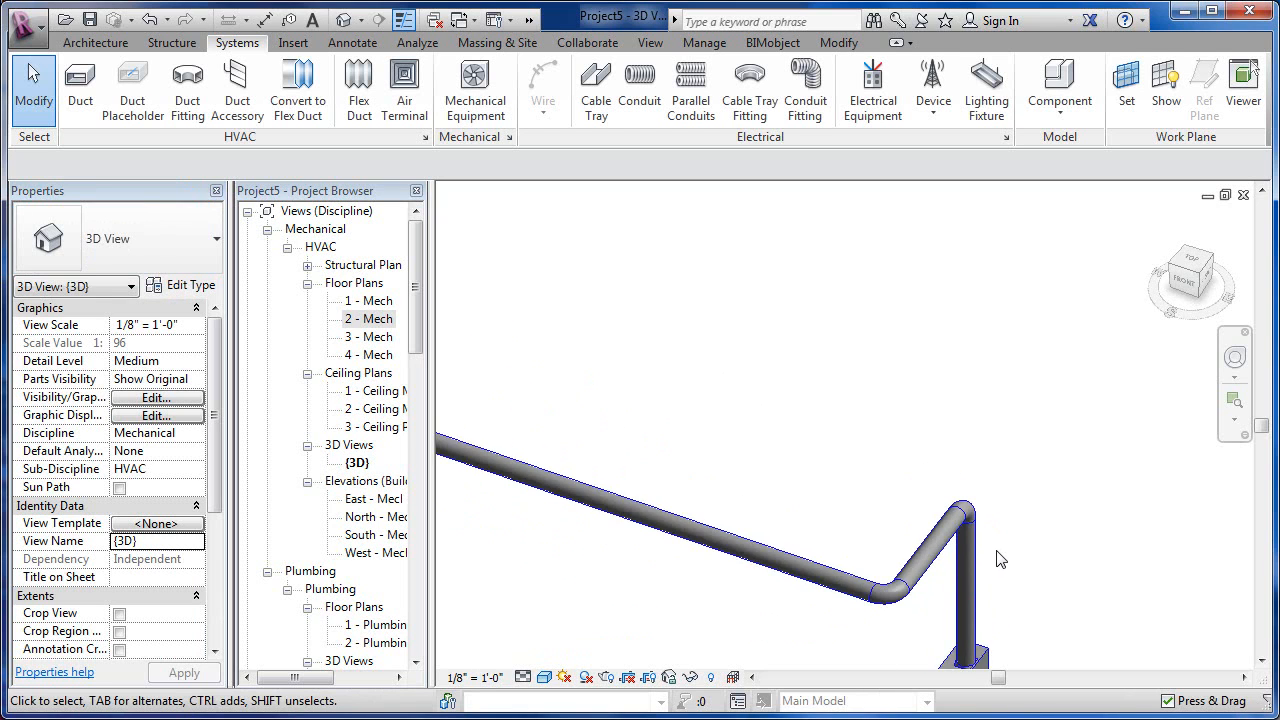
{"action": "middle_click_drag", "start_coordinate": [808, 534], "coordinate": [979, 534]}
{"action": "left_click", "coordinate": [850, 519]}
{"action": "scroll", "coordinate": [850, 519], "scroll_direction": "down", "scroll_amount": 3}
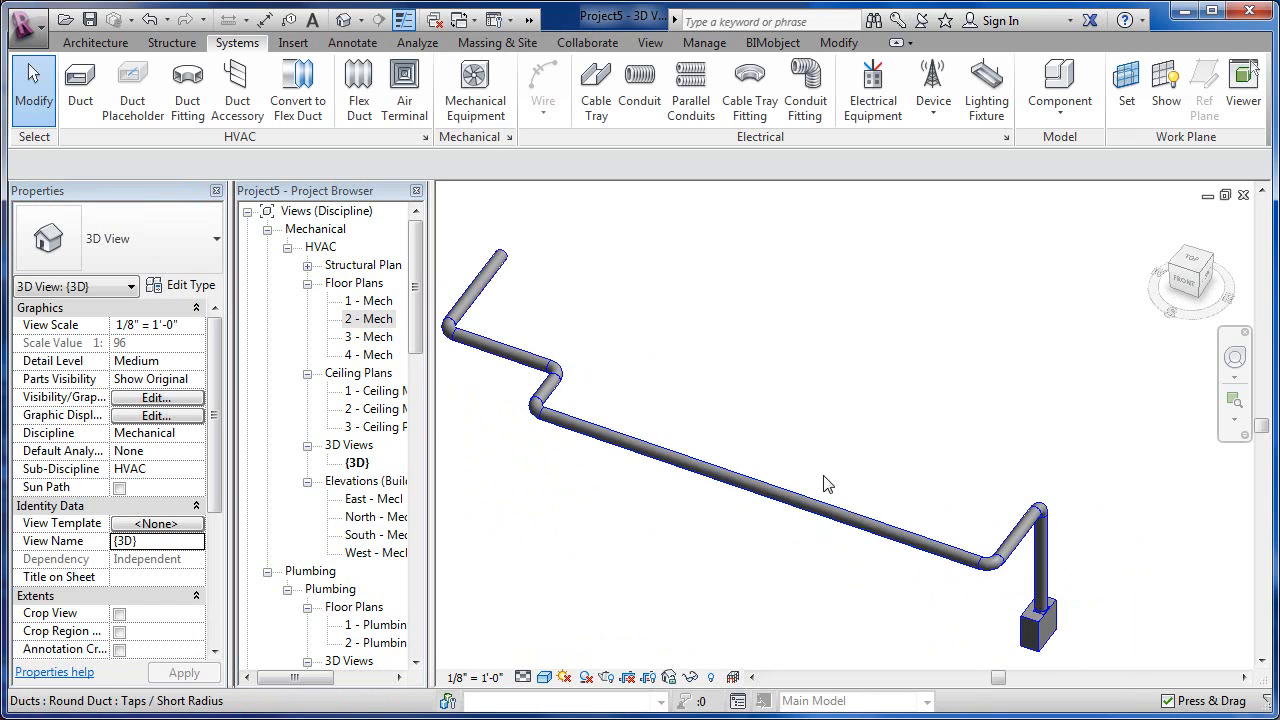
{"action": "middle_click_drag", "start_coordinate": [826, 480], "coordinate": [794, 437]}
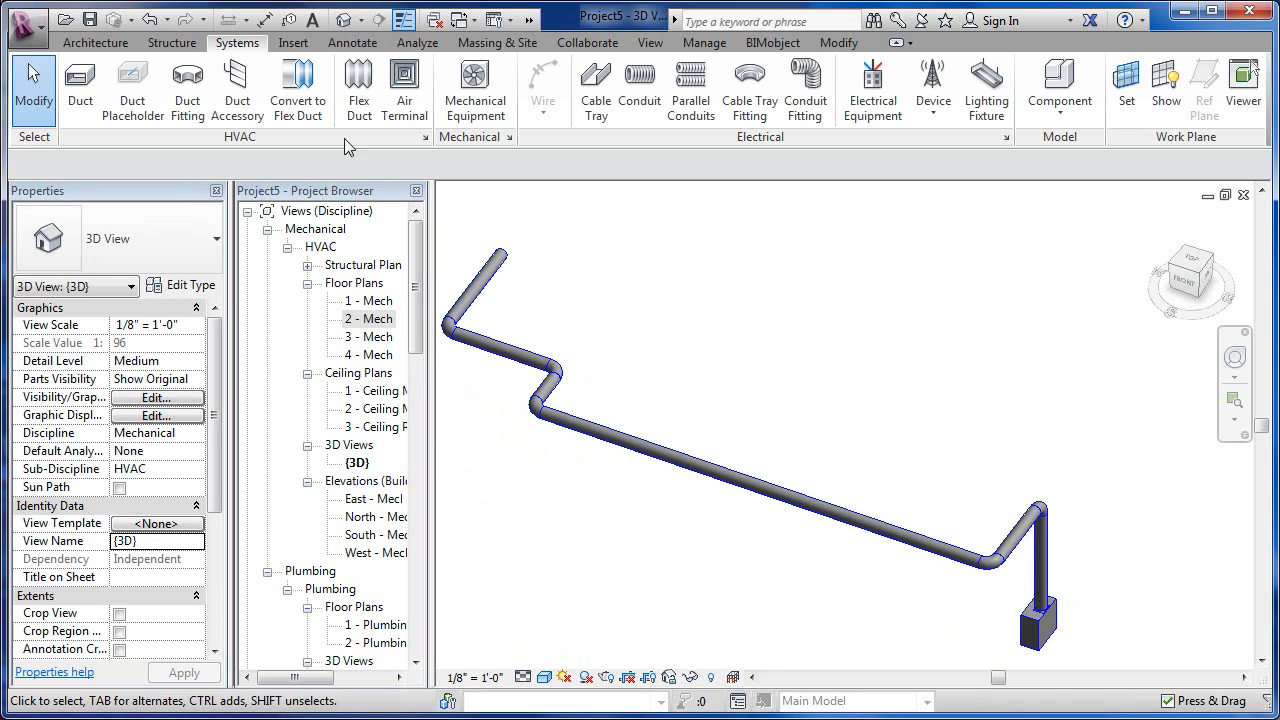
Step: Place two Standard Round Cross fittings along the long corridor section of the round duct
{"action": "left_click", "coordinate": [187, 90]}
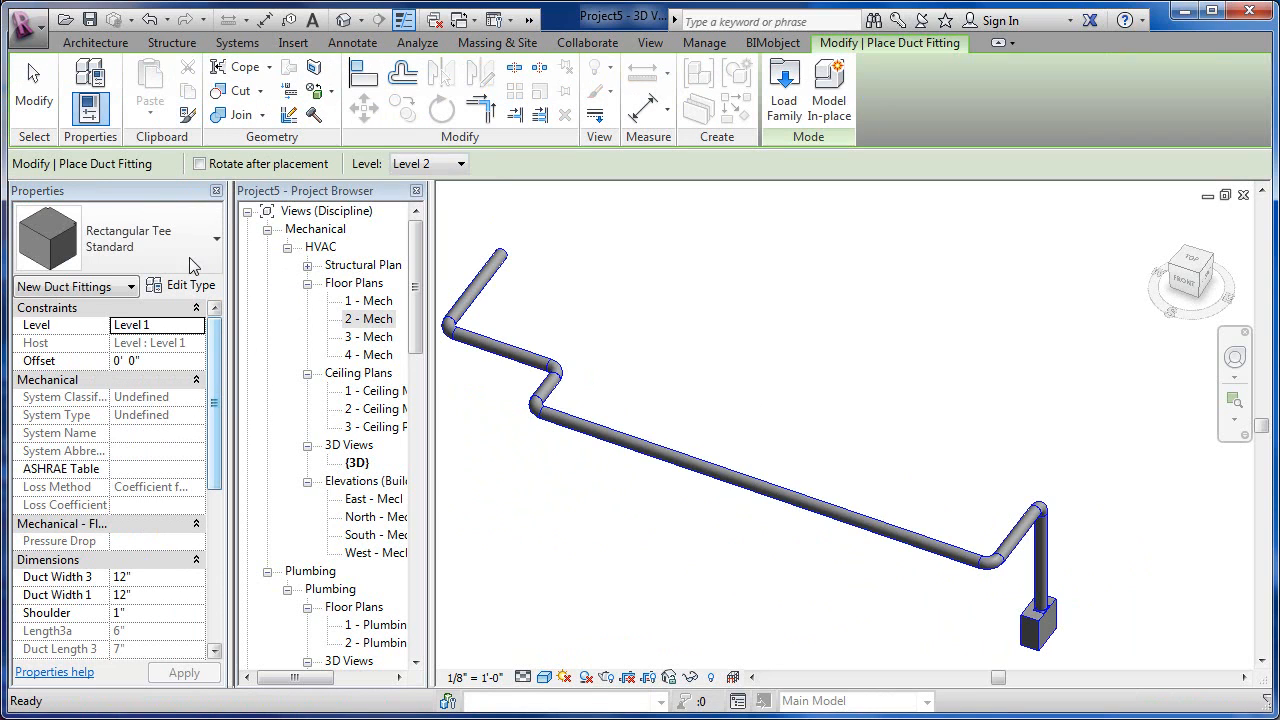
{"action": "left_click", "coordinate": [219, 254]}
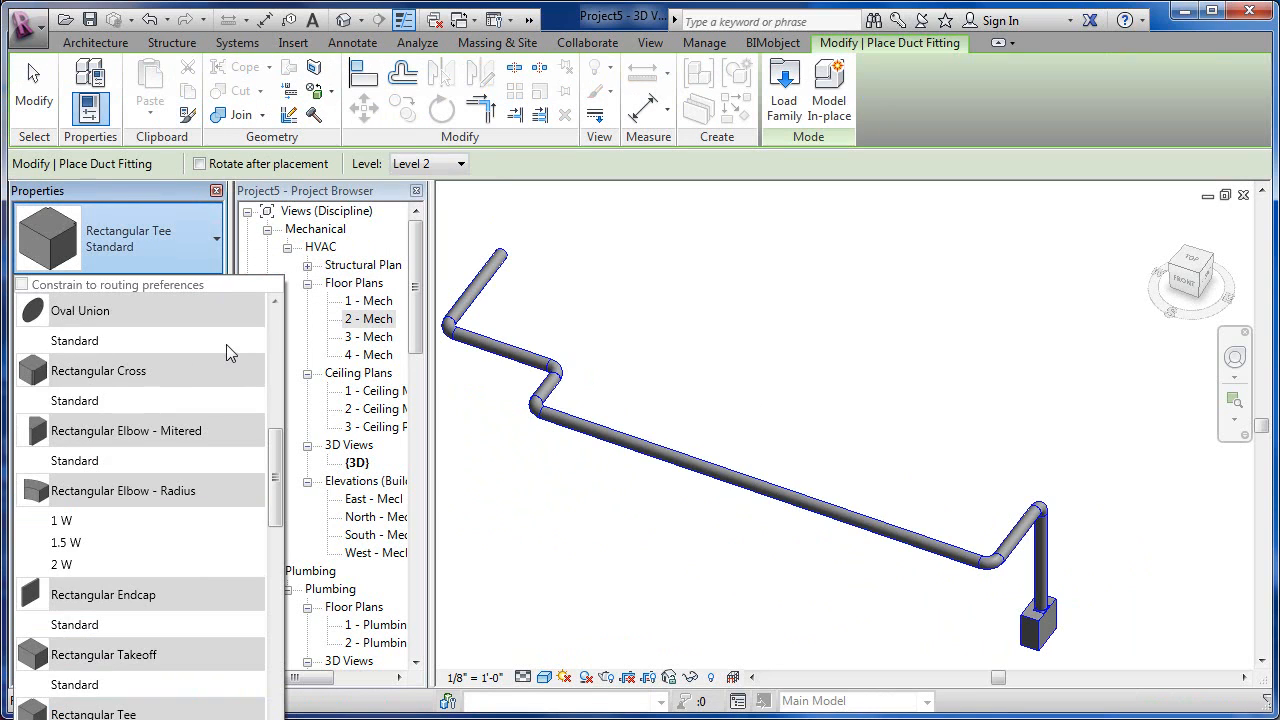
{"action": "left_click_drag", "start_coordinate": [278, 457], "coordinate": [279, 614]}
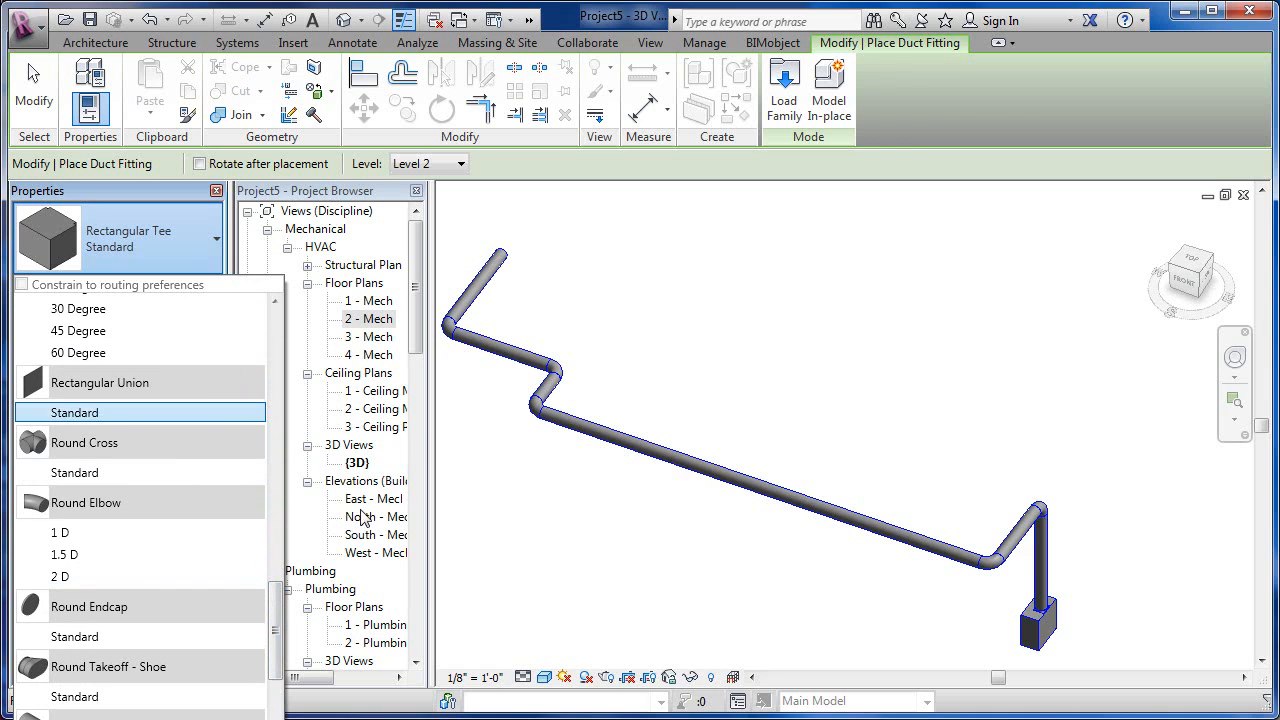
{"action": "left_click", "coordinate": [110, 472]}
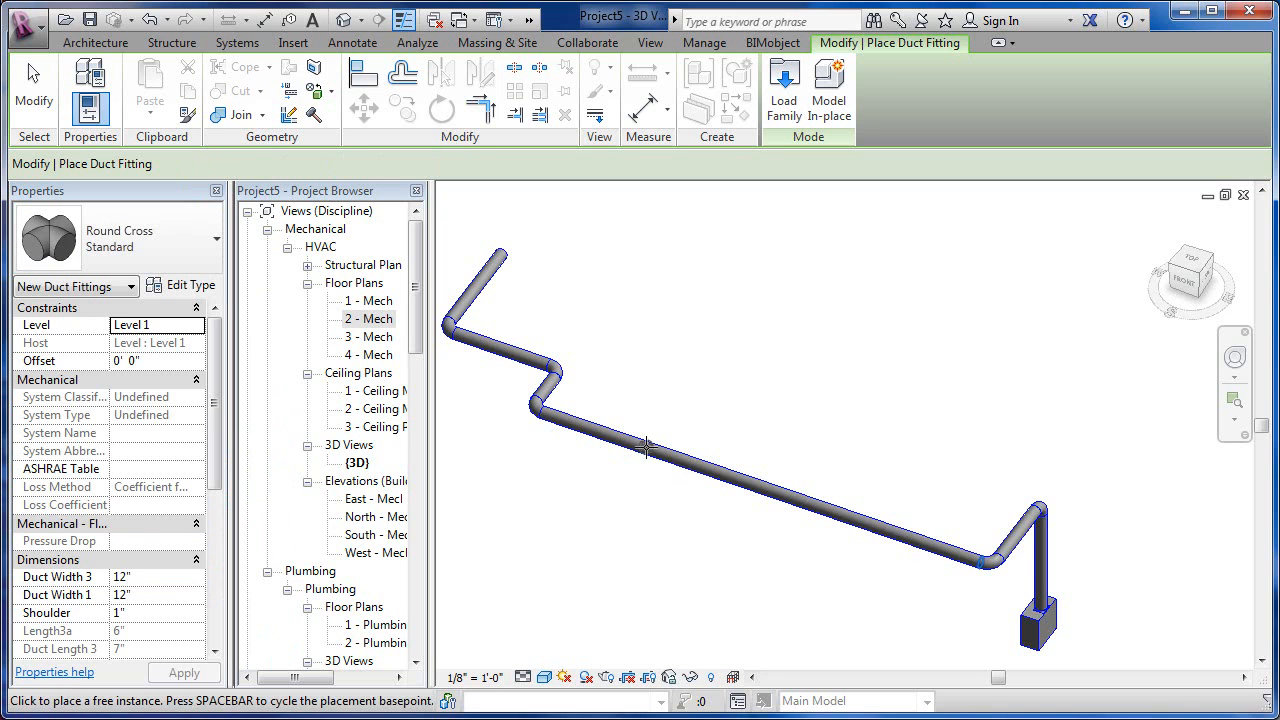
{"action": "left_click", "coordinate": [645, 447]}
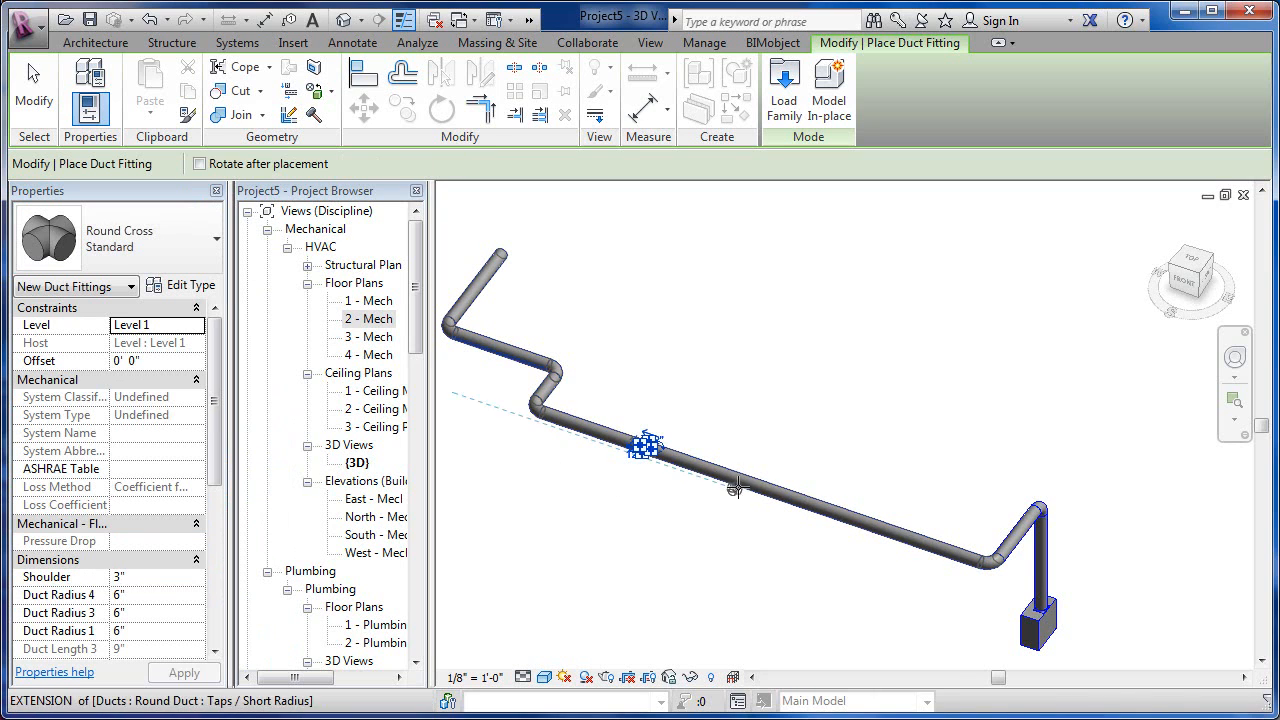
{"action": "left_click", "coordinate": [818, 507]}
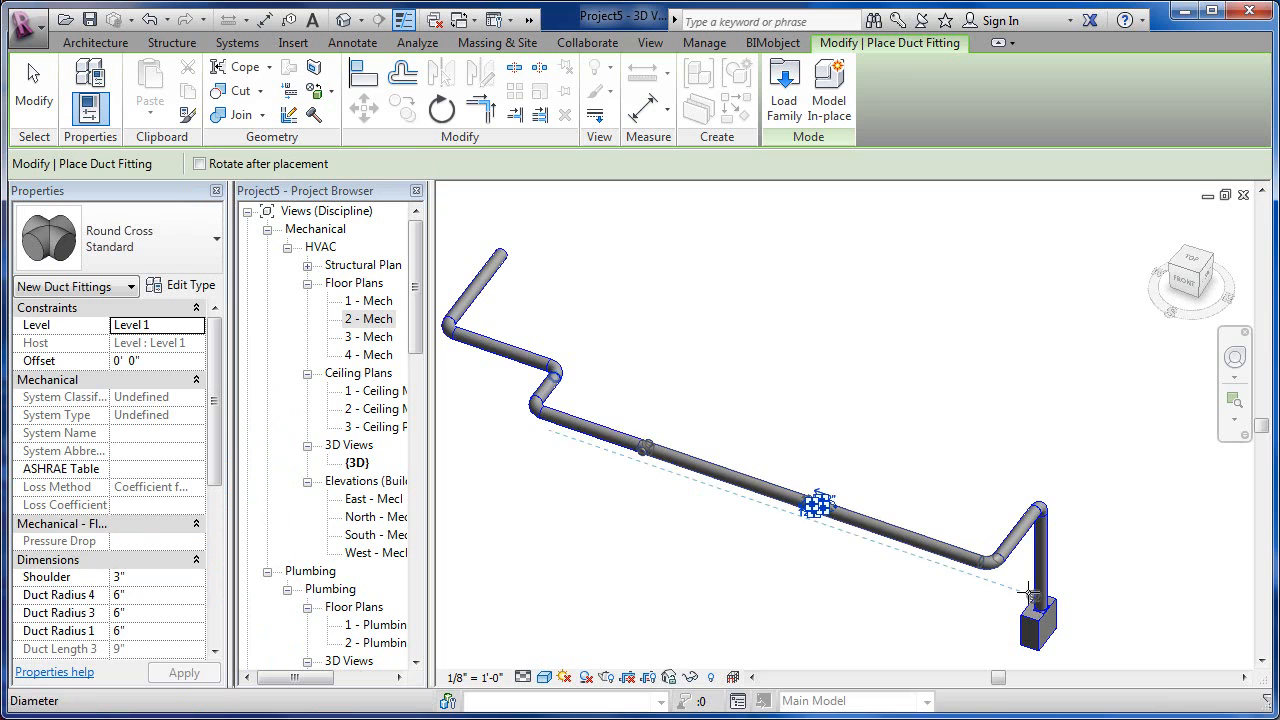
{"action": "key", "text": "Escape"}
{"action": "key", "text": "Escape"}
{"action": "scroll", "coordinate": [842, 554], "scroll_direction": "up", "scroll_amount": 5}
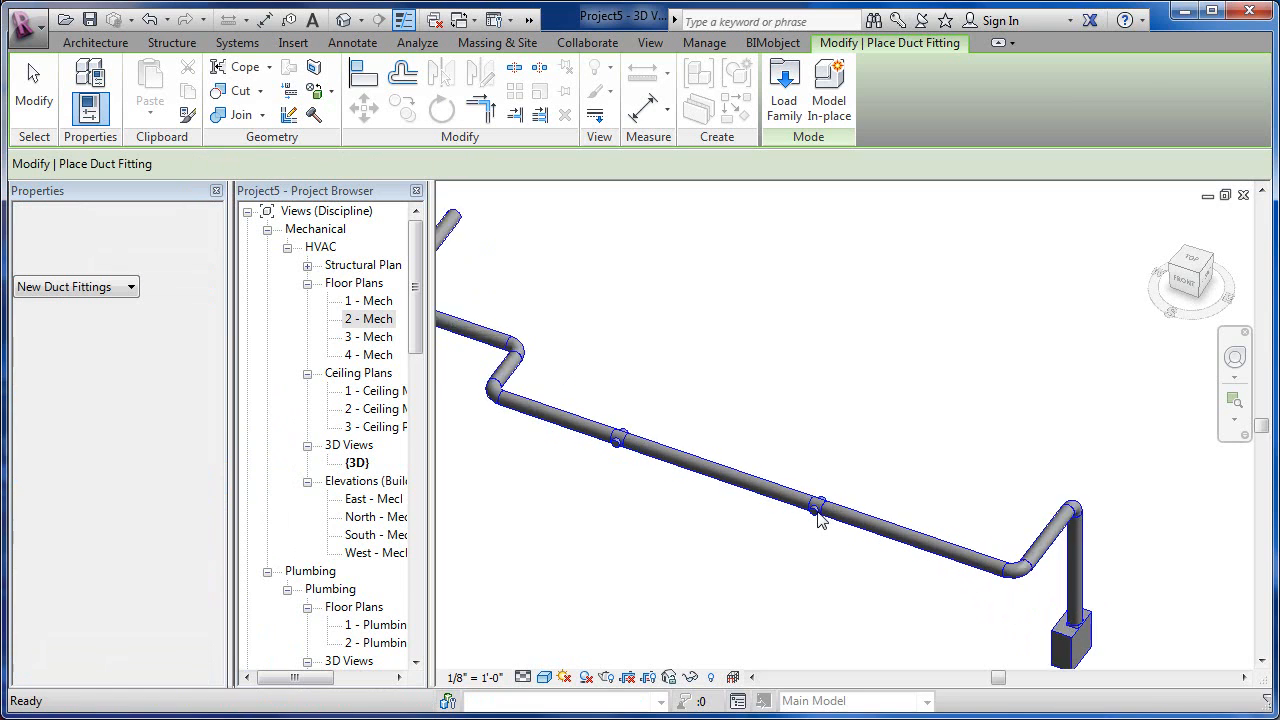
{"action": "key", "text": "Escape"}
{"action": "scroll", "coordinate": [842, 554], "scroll_direction": "down", "scroll_amount": 5}
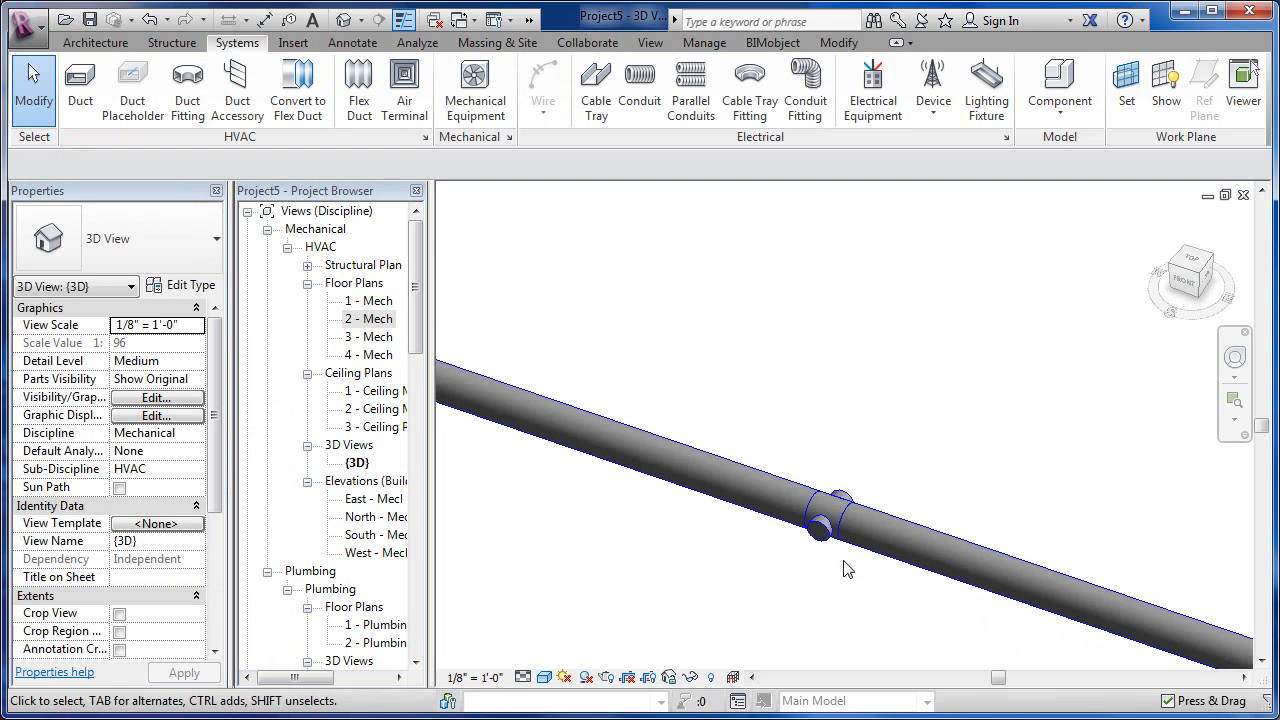
{"action": "middle_click_drag", "start_coordinate": [845, 568], "coordinate": [866, 540]}
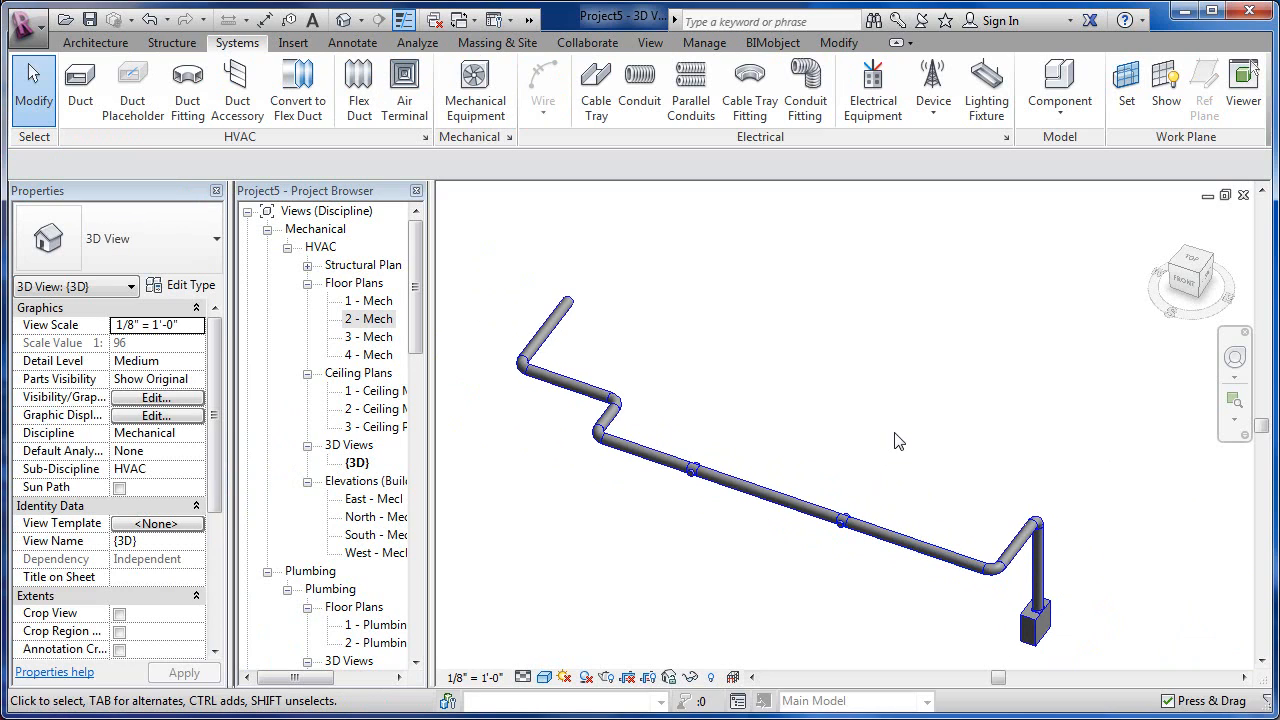